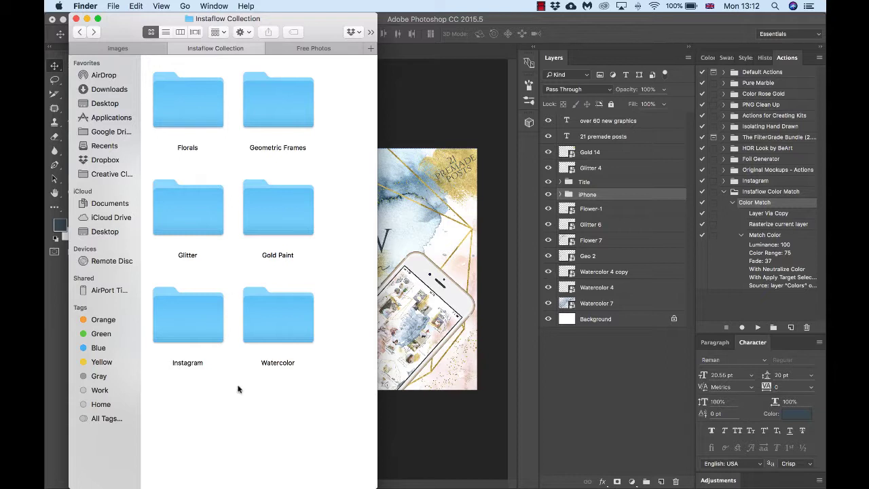
Look over the collection's folders and browse the graphics in the Watercolor folder, returning to the Instaflow Collection folder.
{"action": "left_click", "coordinate": [197, 99]}
{"action": "left_click", "coordinate": [289, 112]}
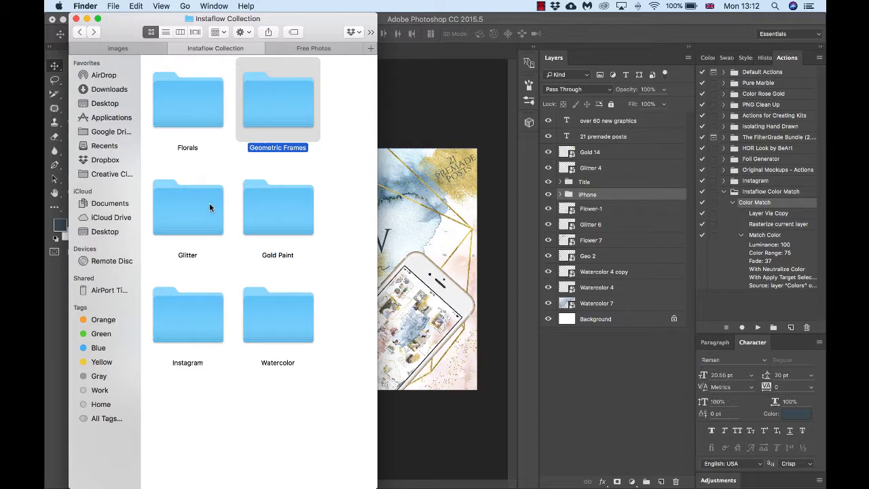
{"action": "left_click", "coordinate": [209, 207]}
{"action": "left_click", "coordinate": [286, 212]}
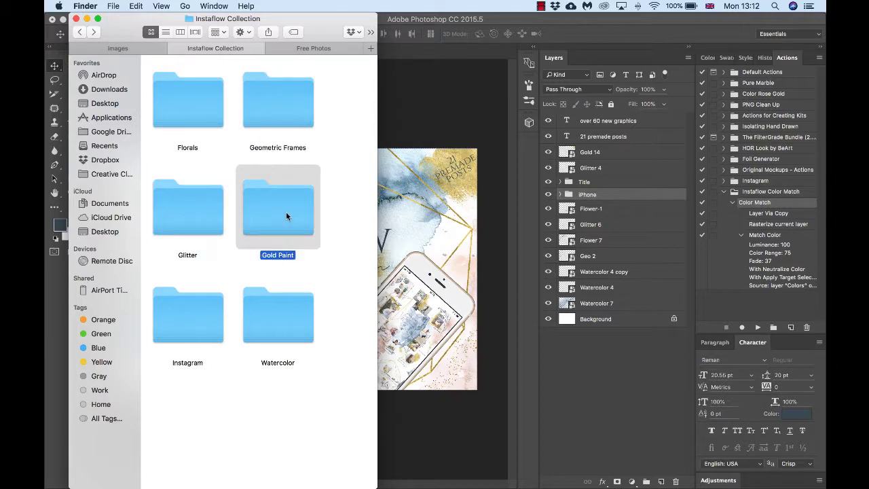
{"action": "left_click", "coordinate": [288, 336]}
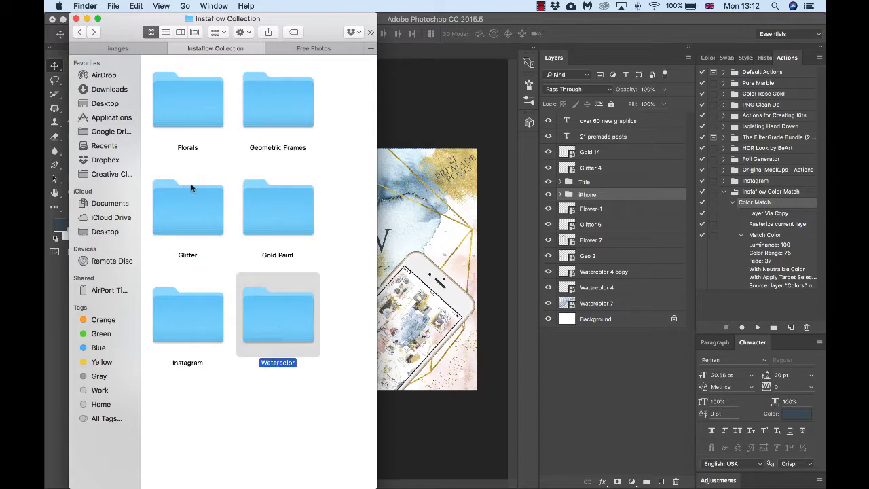
{"action": "double_click", "coordinate": [279, 335]}
{"action": "scroll", "coordinate": [277, 334], "scroll_direction": "down", "scroll_amount": 5}
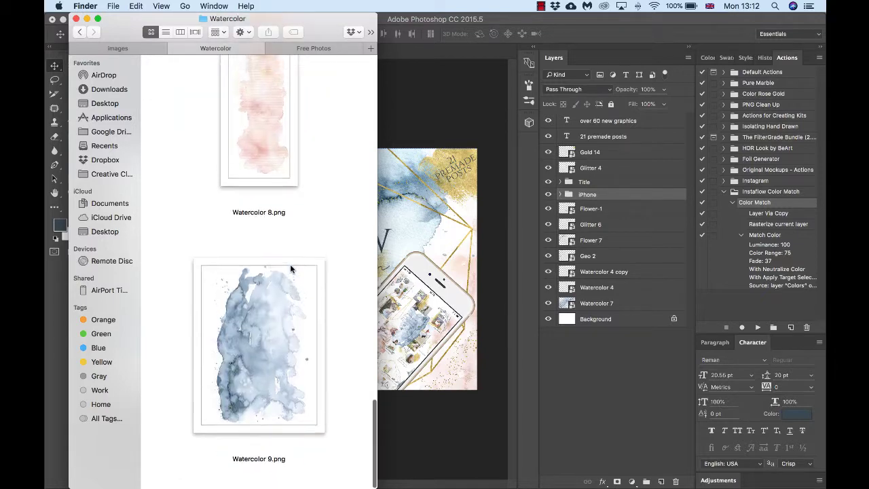
{"action": "scroll", "coordinate": [183, 136], "scroll_direction": "up", "scroll_amount": 10}
{"action": "key", "text": "super+bracketleft"}
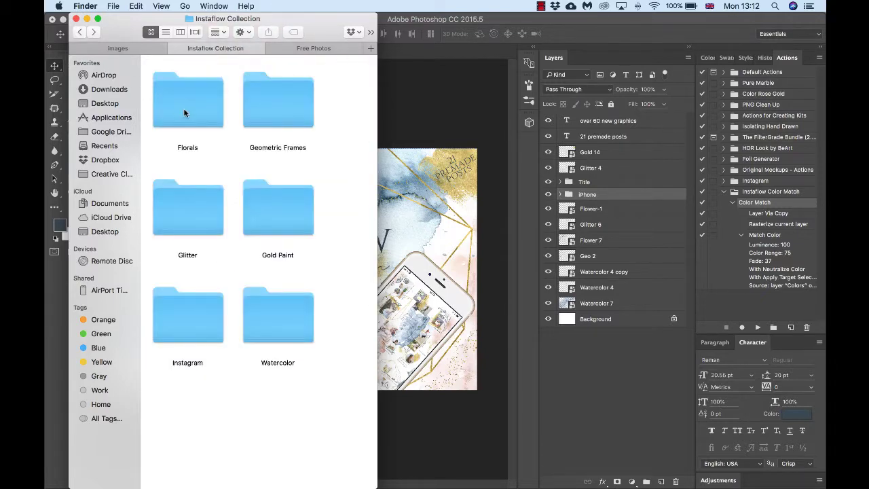
Examine the Florals folder with its AI and EPS subfolders and flower PNGs, and return to the Instaflow Collection folder.
{"action": "left_click", "coordinate": [185, 110]}
{"action": "left_click", "coordinate": [284, 91]}
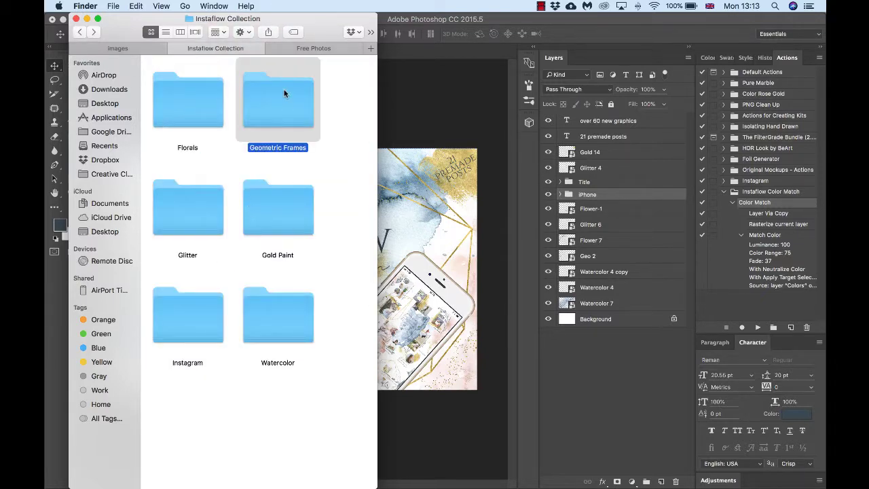
{"action": "double_click", "coordinate": [202, 111]}
{"action": "left_click", "coordinate": [210, 107]}
{"action": "left_click", "coordinate": [323, 107]}
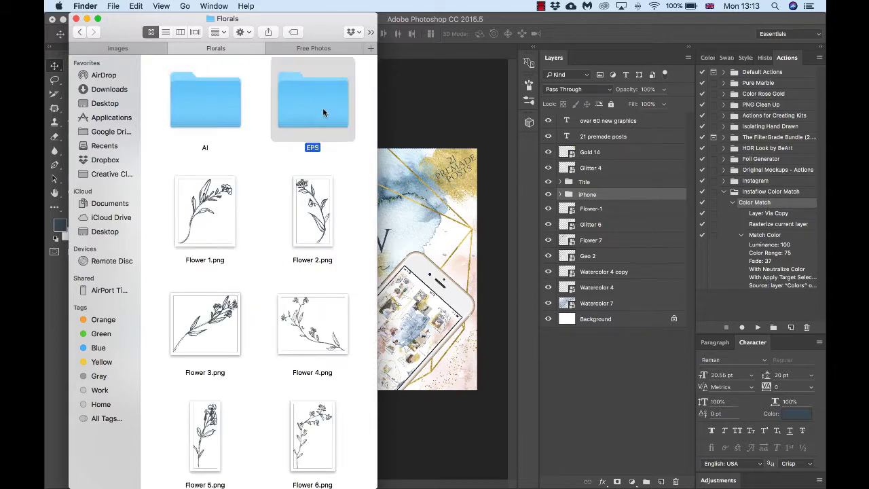
{"action": "left_click", "coordinate": [207, 99]}
{"action": "left_click", "coordinate": [78, 32]}
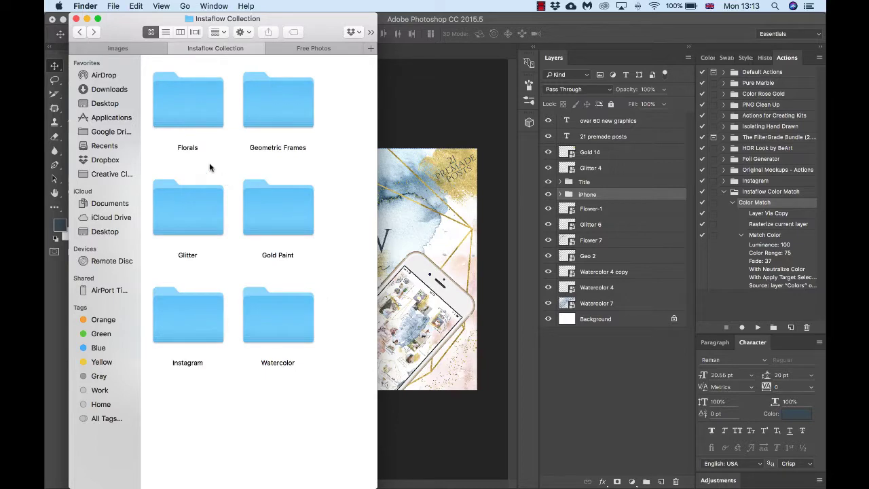
Browse the graphics in the Gold Paint and Glitter folders, returning to the Instaflow Collection folder.
{"action": "double_click", "coordinate": [274, 203]}
{"action": "scroll", "coordinate": [219, 302], "scroll_direction": "down", "scroll_amount": 10}
{"action": "scroll", "coordinate": [220, 302], "scroll_direction": "up", "scroll_amount": 10}
{"action": "left_click", "coordinate": [79, 32]}
{"action": "double_click", "coordinate": [198, 220]}
{"action": "scroll", "coordinate": [242, 283], "scroll_direction": "down", "scroll_amount": 10}
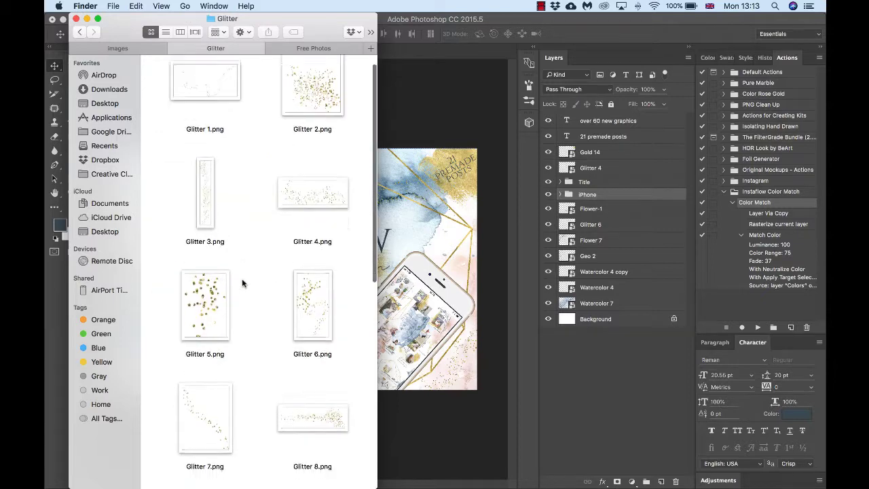
{"action": "scroll", "coordinate": [243, 284], "scroll_direction": "up", "scroll_amount": 10}
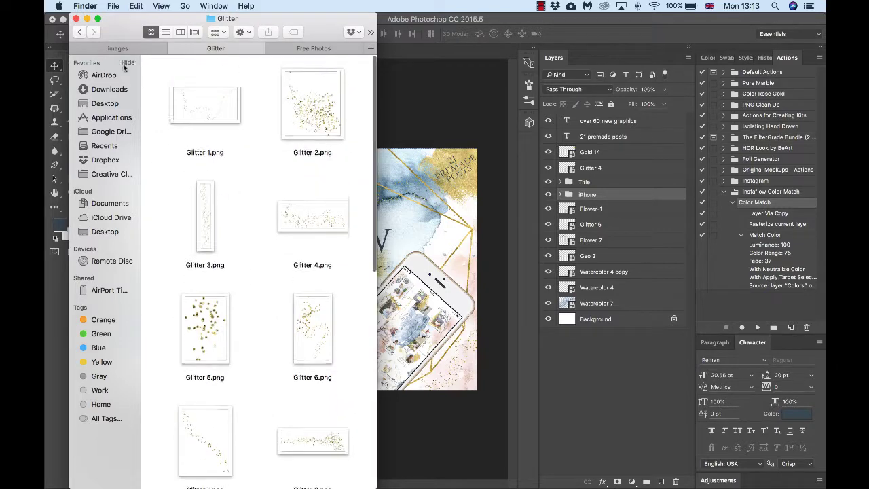
{"action": "left_click", "coordinate": [79, 32]}
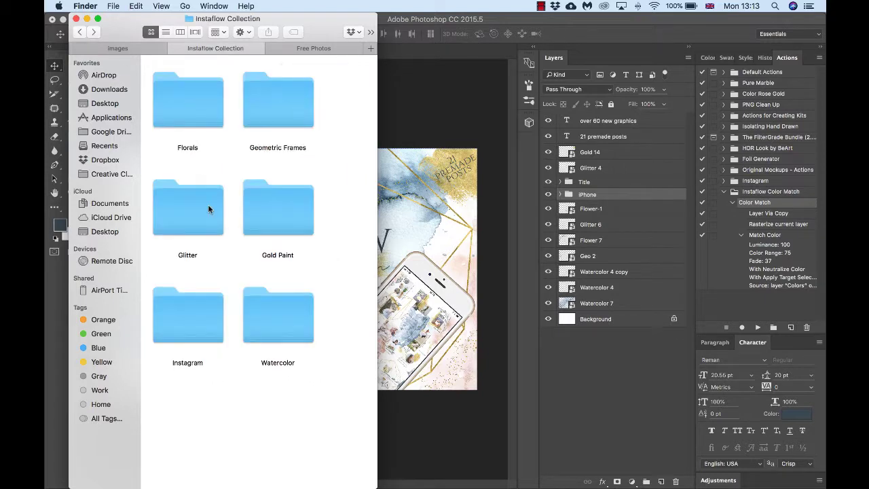
Open the Instagram folder, browse the premade posts in Individual Posts with Text, and return to the Instagram folder.
{"action": "double_click", "coordinate": [198, 323]}
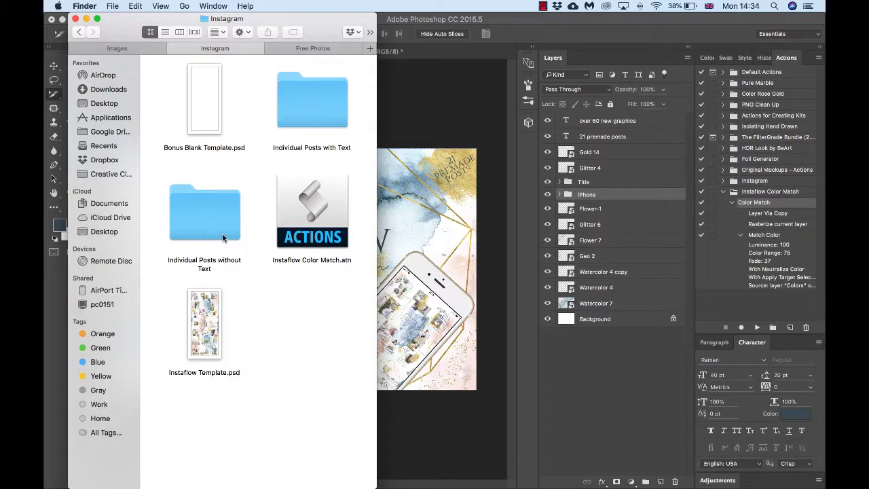
{"action": "left_click", "coordinate": [222, 237]}
{"action": "left_click", "coordinate": [306, 115]}
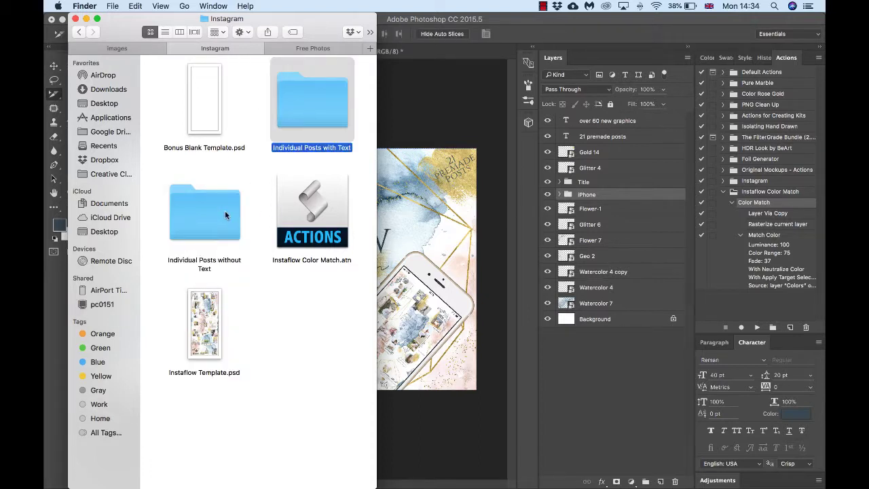
{"action": "left_click", "coordinate": [225, 210]}
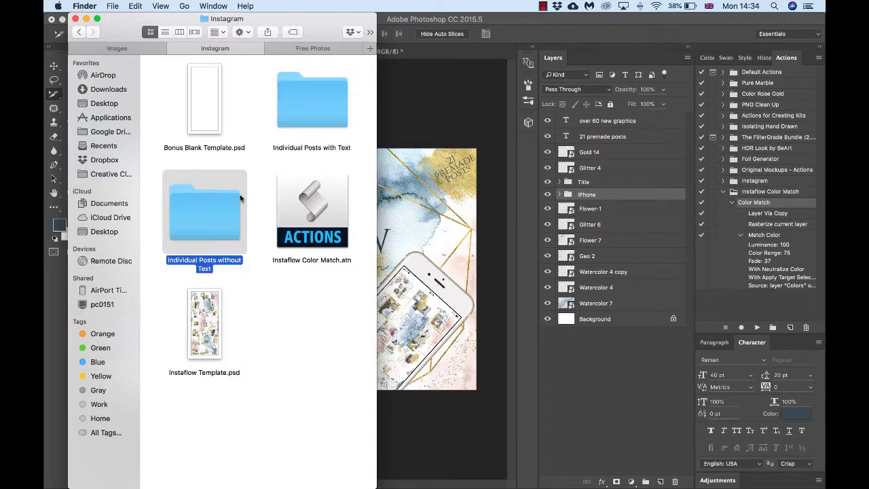
{"action": "double_click", "coordinate": [323, 100]}
{"action": "scroll", "coordinate": [295, 246], "scroll_direction": "down", "scroll_amount": 15}
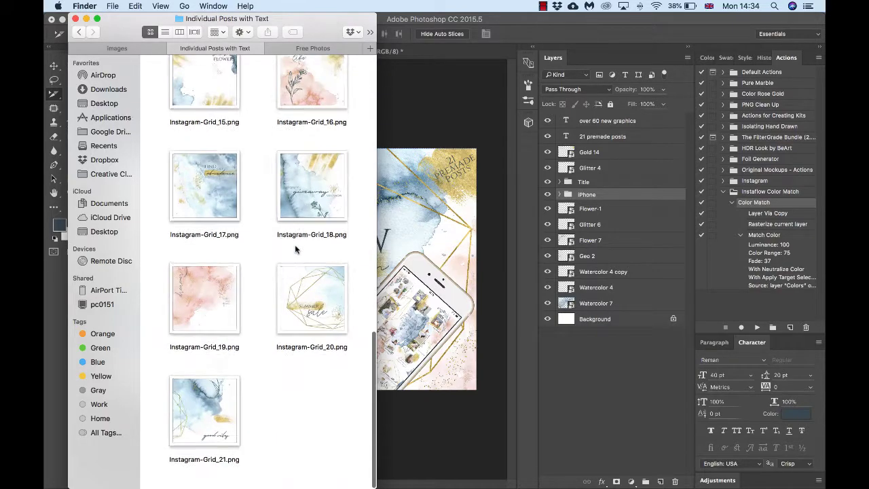
{"action": "scroll", "coordinate": [295, 249], "scroll_direction": "up", "scroll_amount": 15}
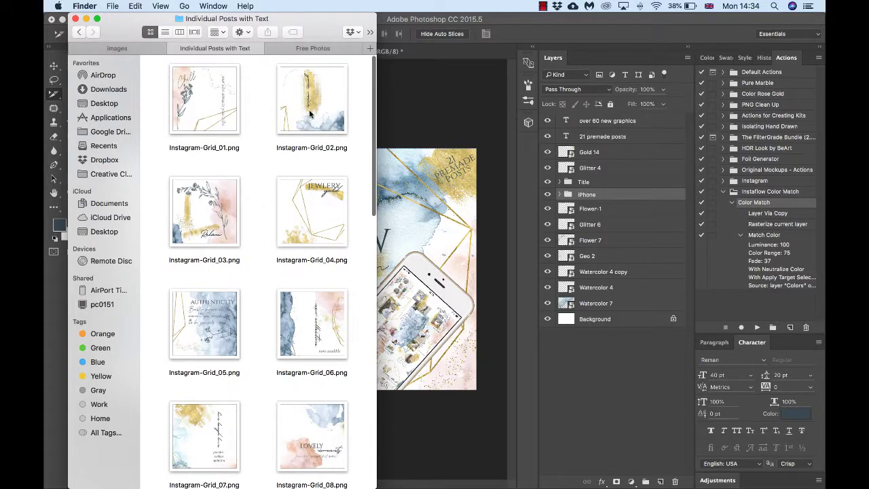
{"action": "scroll", "coordinate": [236, 334], "scroll_direction": "down", "scroll_amount": 10}
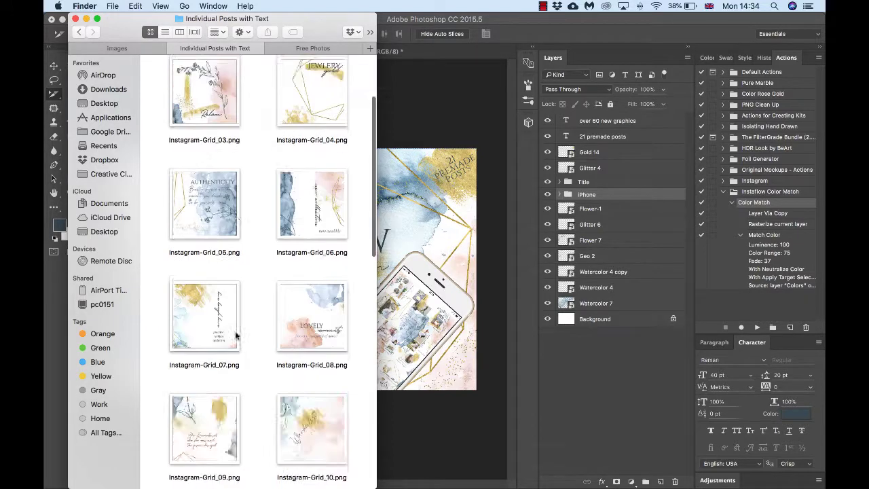
{"action": "left_click", "coordinate": [78, 32]}
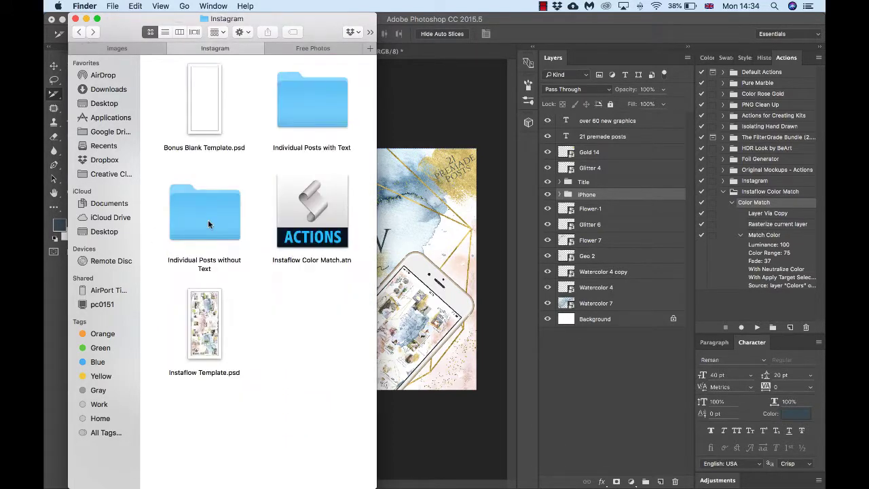
Browse the premade posts in the Individual Posts without Text folder and return to the Instagram folder.
{"action": "double_click", "coordinate": [207, 224]}
{"action": "scroll", "coordinate": [251, 333], "scroll_direction": "down", "scroll_amount": 8}
{"action": "scroll", "coordinate": [250, 334], "scroll_direction": "up", "scroll_amount": 8}
{"action": "scroll", "coordinate": [250, 334], "scroll_direction": "down", "scroll_amount": 2}
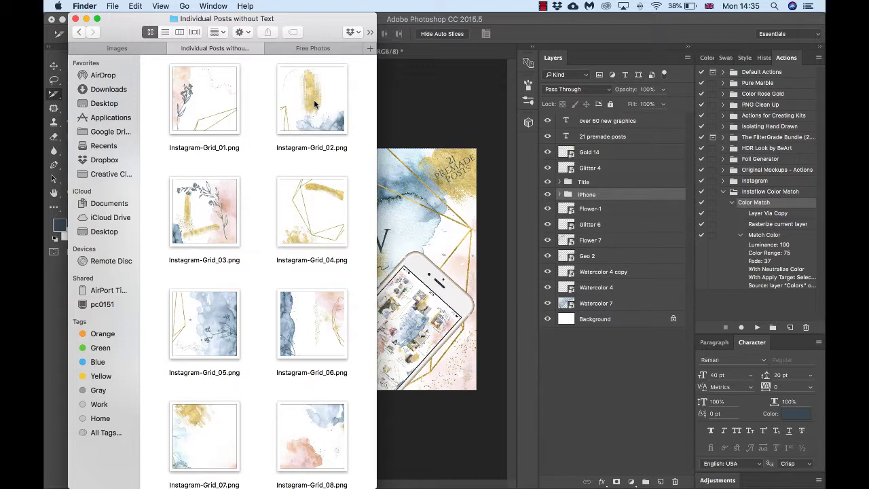
{"action": "scroll", "coordinate": [311, 278], "scroll_direction": "down", "scroll_amount": 15}
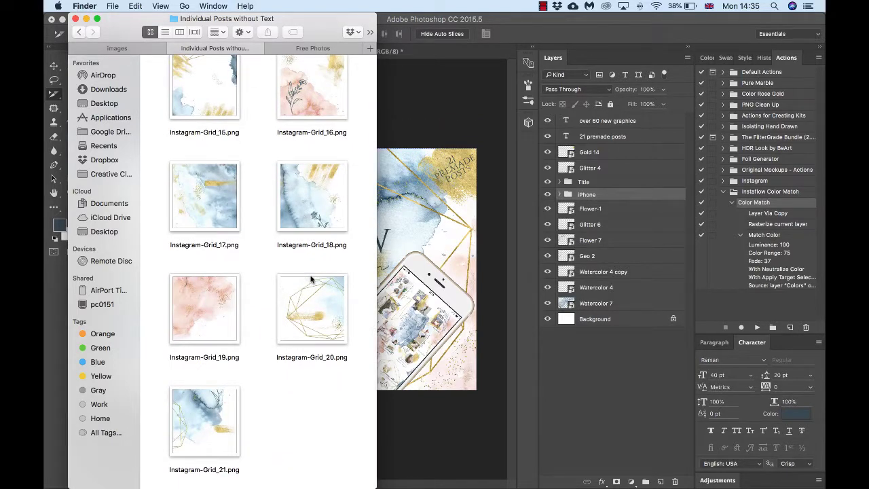
{"action": "left_click", "coordinate": [81, 32]}
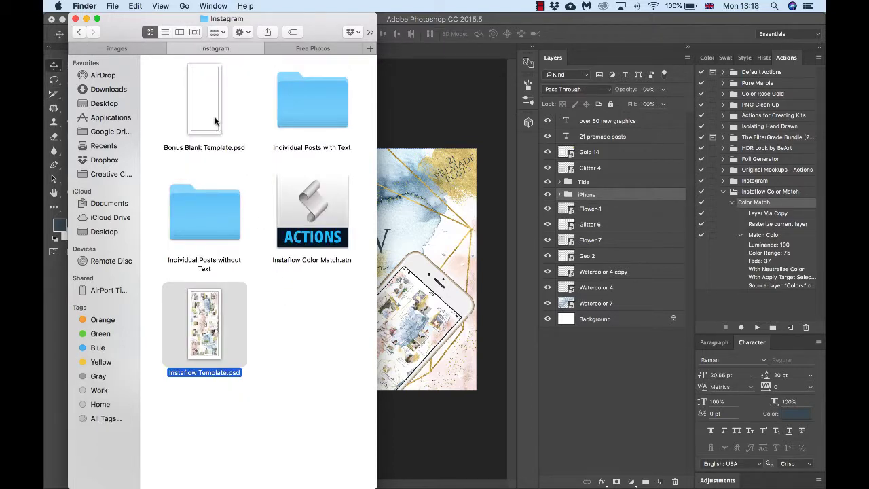
Open Bonus Blank Template.psd in Photoshop to view its grid, close it, and switch back to the Instagram folder in Finder.
{"action": "left_click", "coordinate": [215, 121]}
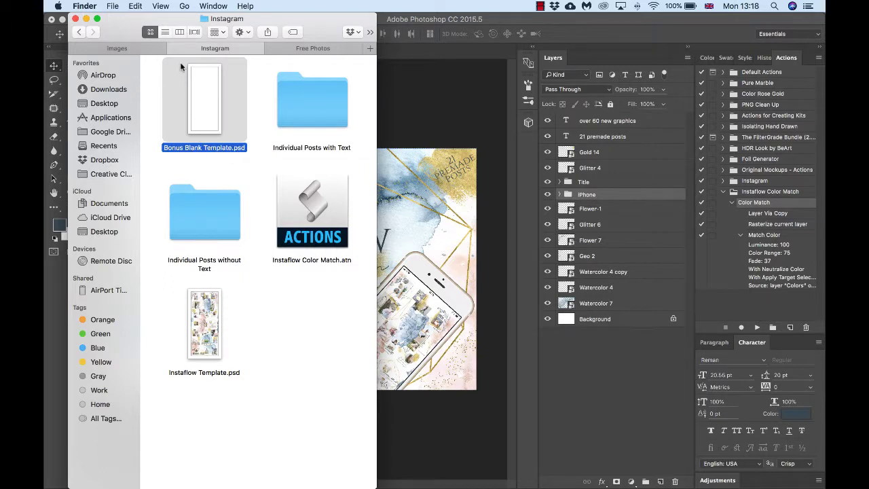
{"action": "double_click", "coordinate": [210, 117]}
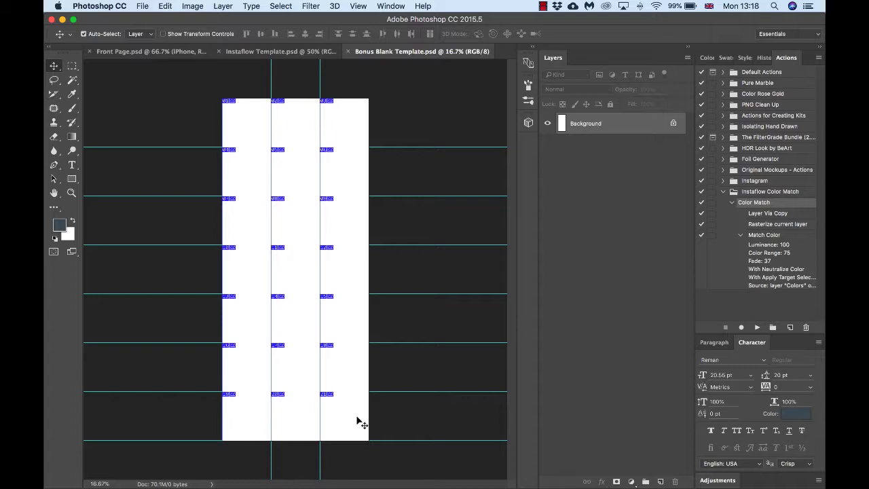
{"action": "left_click", "coordinate": [346, 51]}
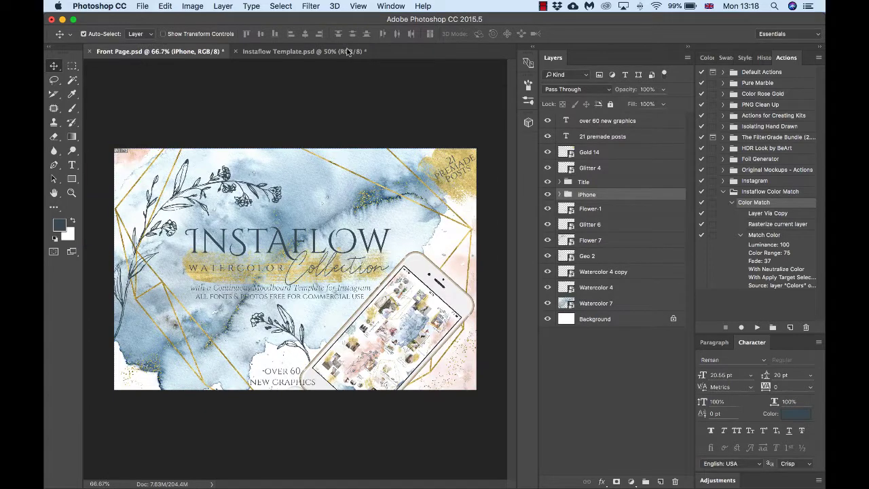
{"action": "key", "text": "super+Tab"}
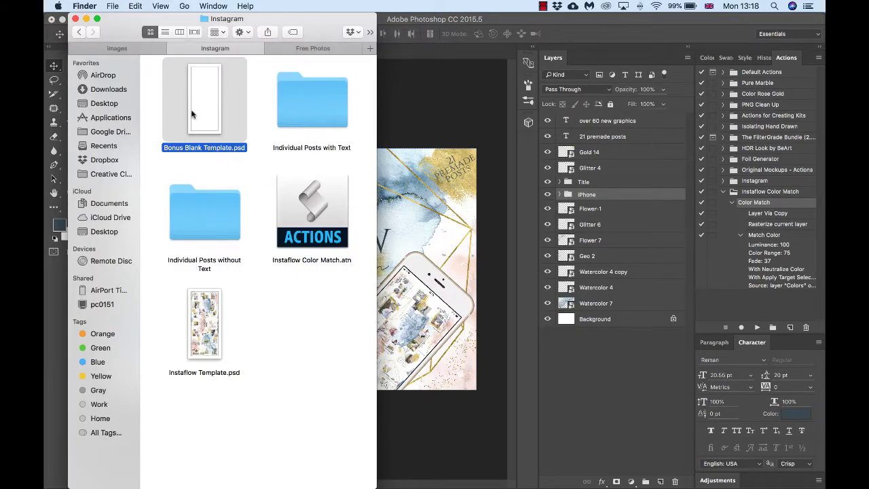
Open Instaflow Template.psd in Photoshop and show the lower rows of the layout at 33.3% zoom.
{"action": "left_click", "coordinate": [217, 320]}
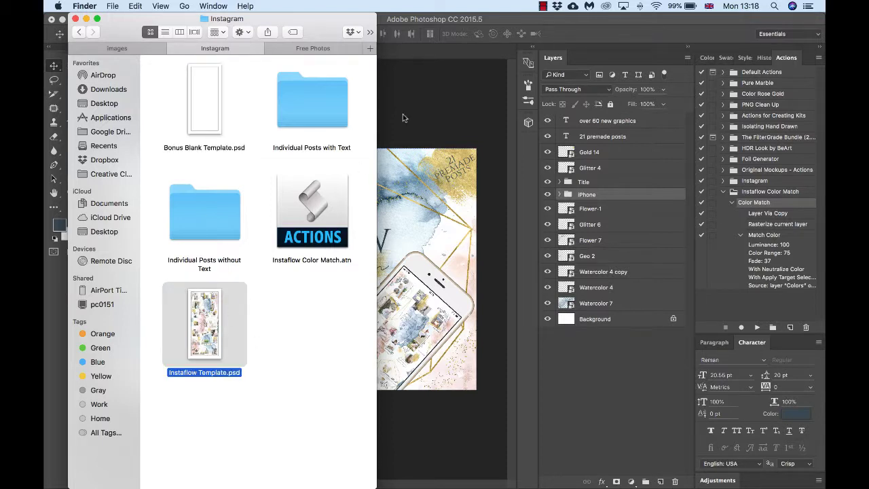
{"action": "key", "text": "super+o"}
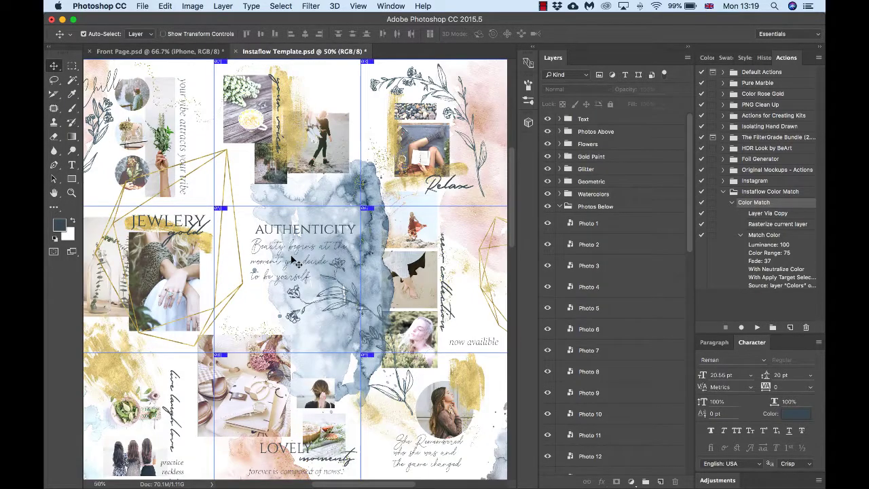
{"action": "key", "text": "super+minus"}
{"action": "scroll", "coordinate": [301, 350], "scroll_direction": "down", "scroll_amount": 10}
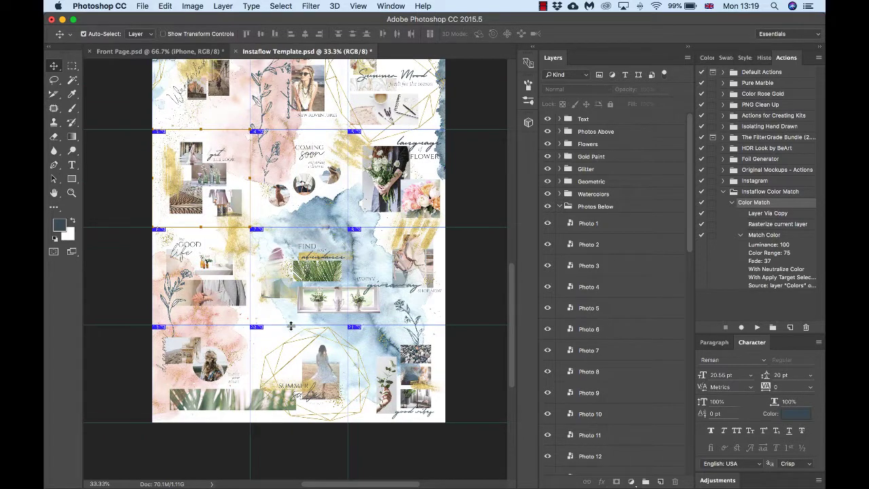
Select watercolor splashes directly on the canvas to locate their layers, including Watercolor 7 and Watercolor 2.
{"action": "left_click", "coordinate": [375, 347]}
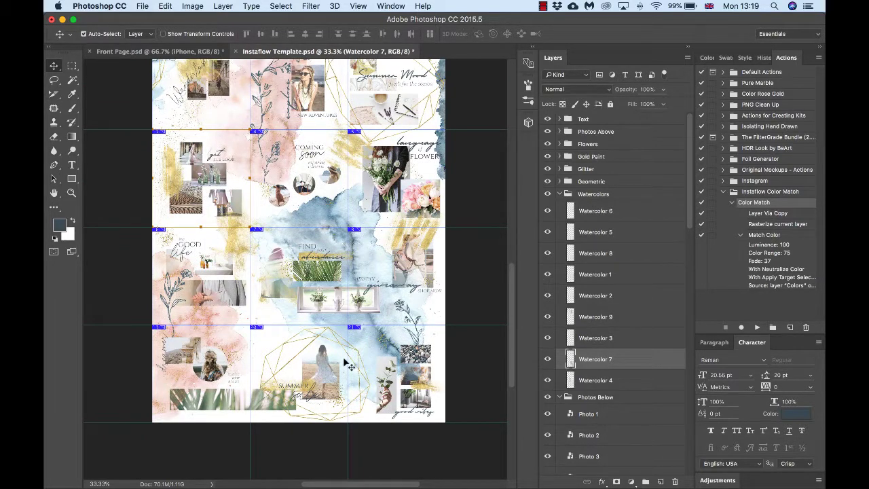
{"action": "left_click", "coordinate": [255, 365]}
{"action": "left_click", "coordinate": [223, 320]}
{"action": "left_click", "coordinate": [222, 318]}
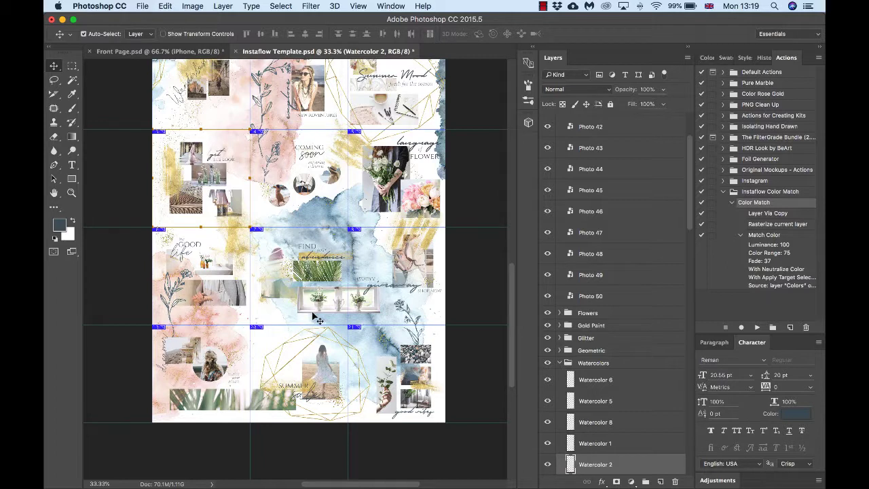
Collapse the Watercolors, Photos Below and Photos Above layer groups and select the Text group.
{"action": "left_click", "coordinate": [560, 364]}
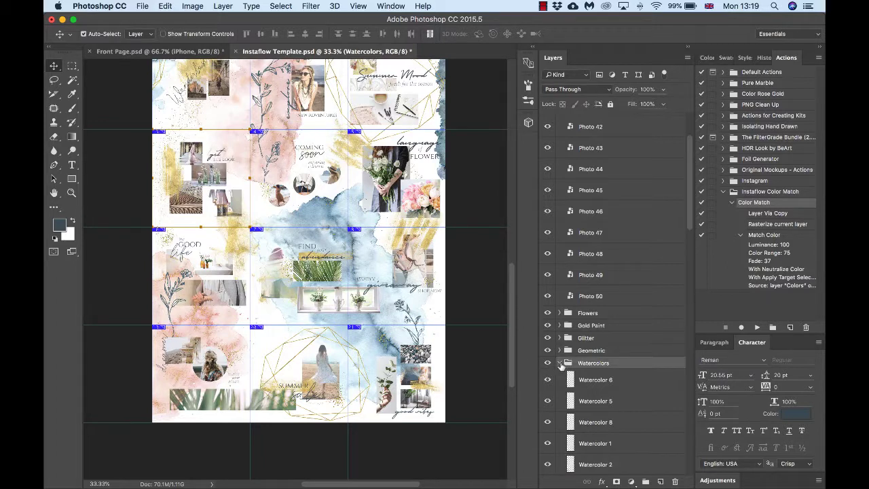
{"action": "left_click", "coordinate": [560, 363]}
{"action": "left_click", "coordinate": [561, 376]}
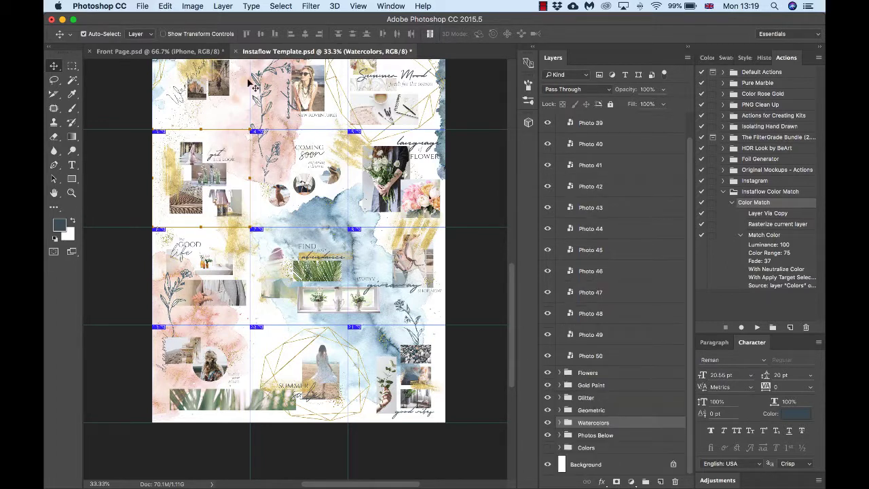
{"action": "scroll", "coordinate": [259, 140], "scroll_direction": "up", "scroll_amount": 5}
{"action": "scroll", "coordinate": [258, 139], "scroll_direction": "up", "scroll_amount": 2}
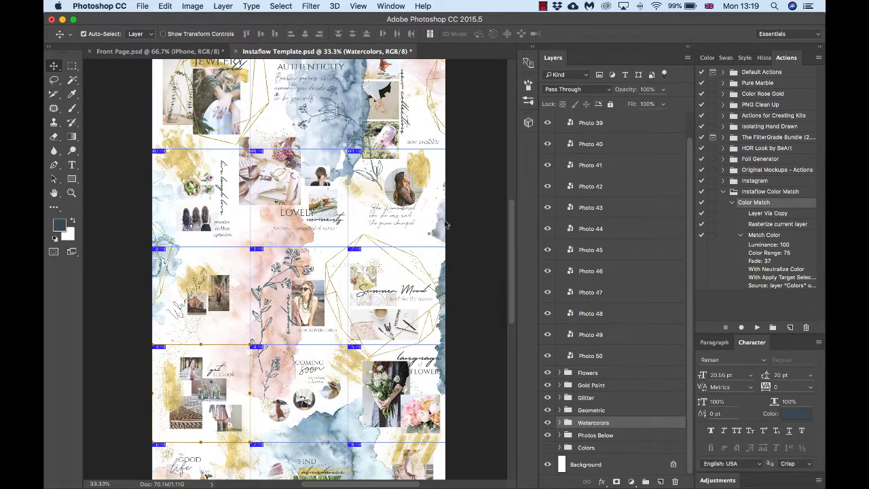
{"action": "scroll", "coordinate": [571, 169], "scroll_direction": "up", "scroll_amount": 1}
{"action": "left_click", "coordinate": [559, 132]}
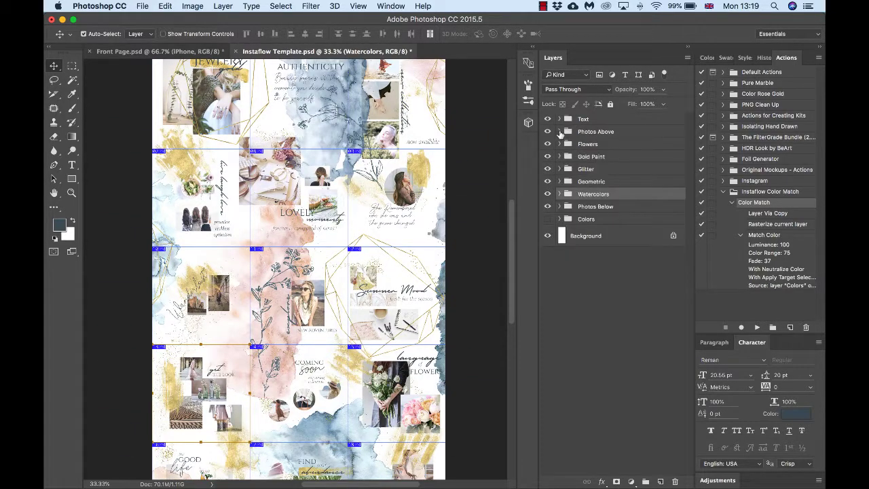
{"action": "left_click", "coordinate": [594, 119]}
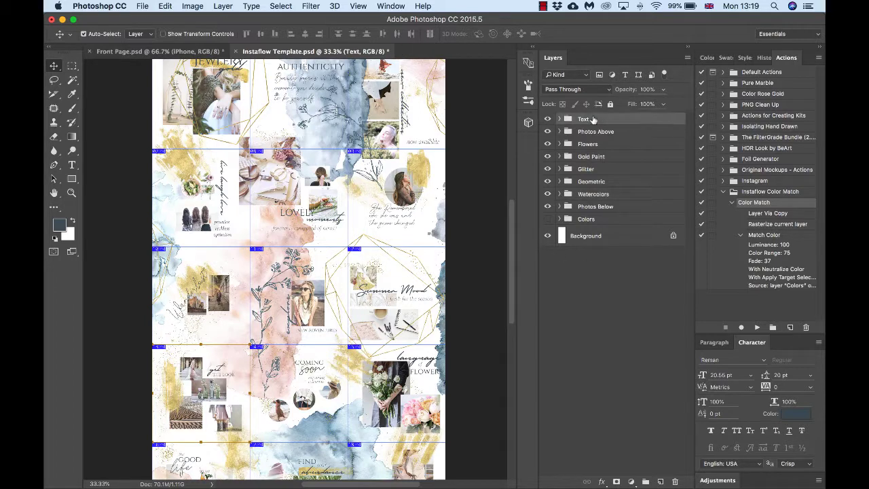
Select the Photos Above, Flowers and Gold Paint groups one after another, ending with the Text group selected.
{"action": "left_click", "coordinate": [593, 132]}
{"action": "left_click", "coordinate": [593, 143]}
{"action": "left_click", "coordinate": [597, 156]}
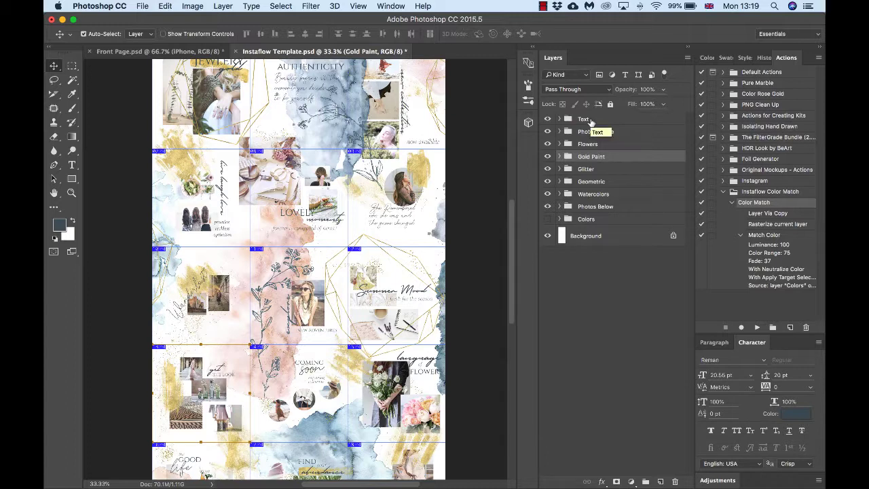
{"action": "left_click", "coordinate": [591, 119]}
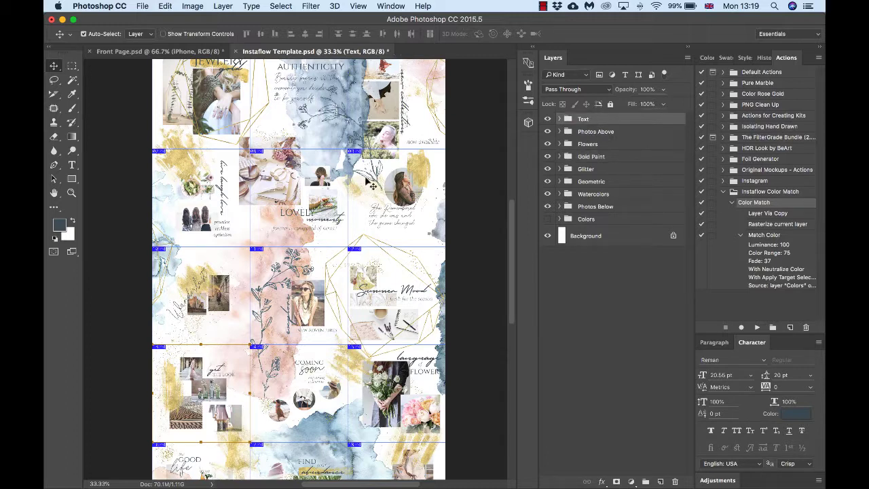
Expand the Text group to review its list of text layers and collapse it again.
{"action": "scroll", "coordinate": [371, 185], "scroll_direction": "up", "scroll_amount": 5}
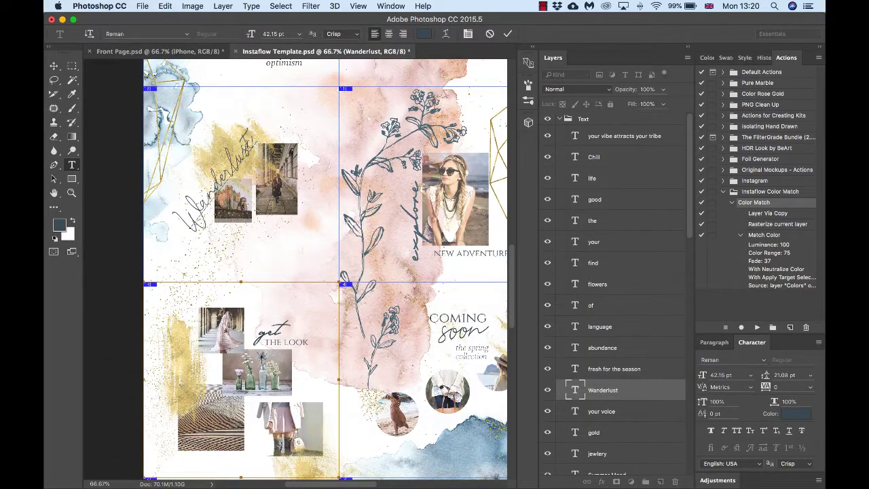
{"action": "scroll", "coordinate": [272, 115], "scroll_direction": "down", "scroll_amount": 2}
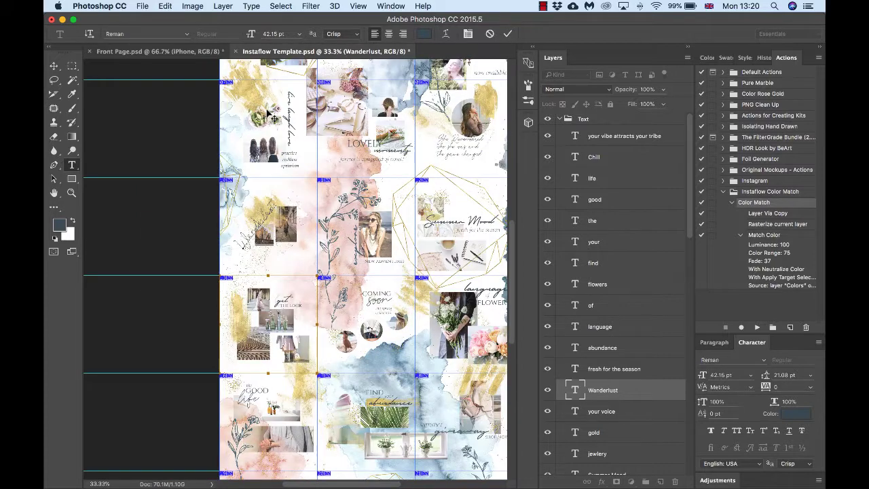
{"action": "scroll", "coordinate": [331, 200], "scroll_direction": "right", "scroll_amount": 3}
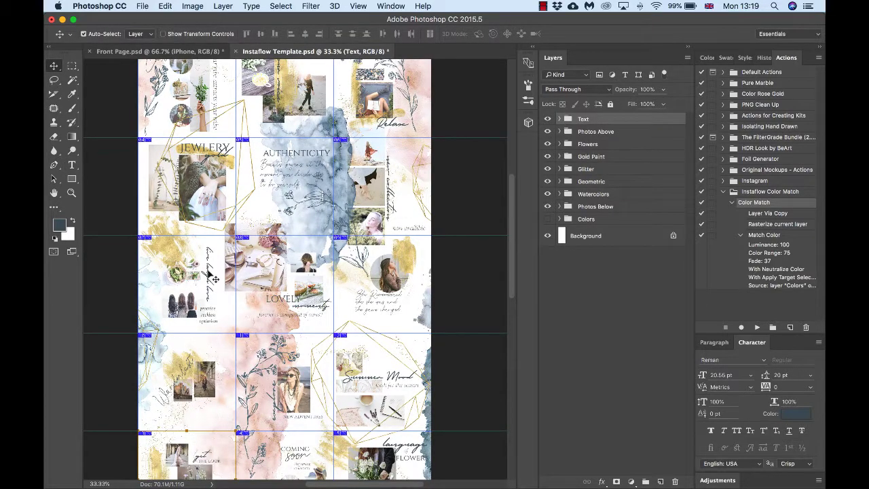
{"action": "scroll", "coordinate": [218, 413], "scroll_direction": "down", "scroll_amount": 10}
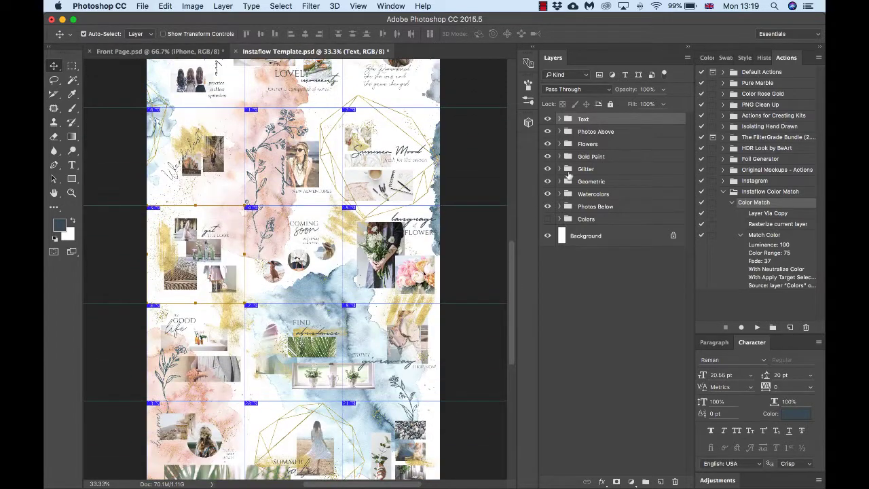
{"action": "left_click", "coordinate": [559, 118]}
{"action": "scroll", "coordinate": [615, 331], "scroll_direction": "down", "scroll_amount": 5}
{"action": "scroll", "coordinate": [614, 331], "scroll_direction": "up", "scroll_amount": 3}
{"action": "scroll", "coordinate": [615, 331], "scroll_direction": "up", "scroll_amount": 5}
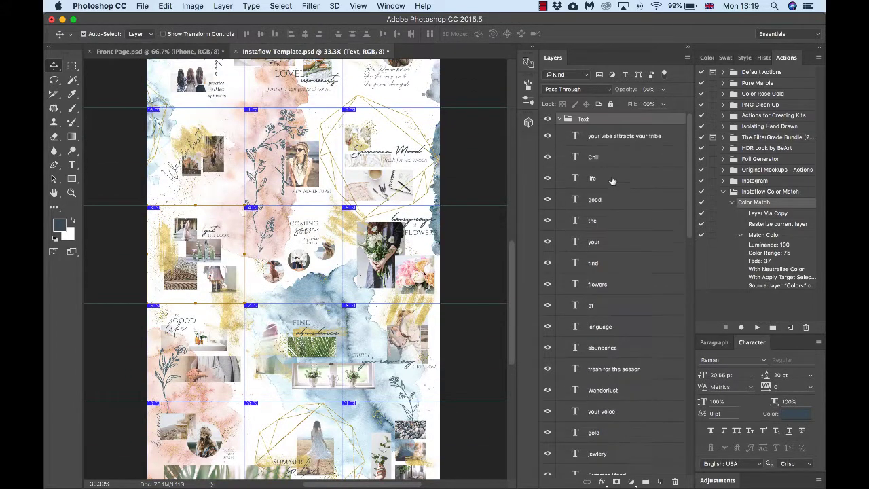
{"action": "left_click", "coordinate": [559, 119]}
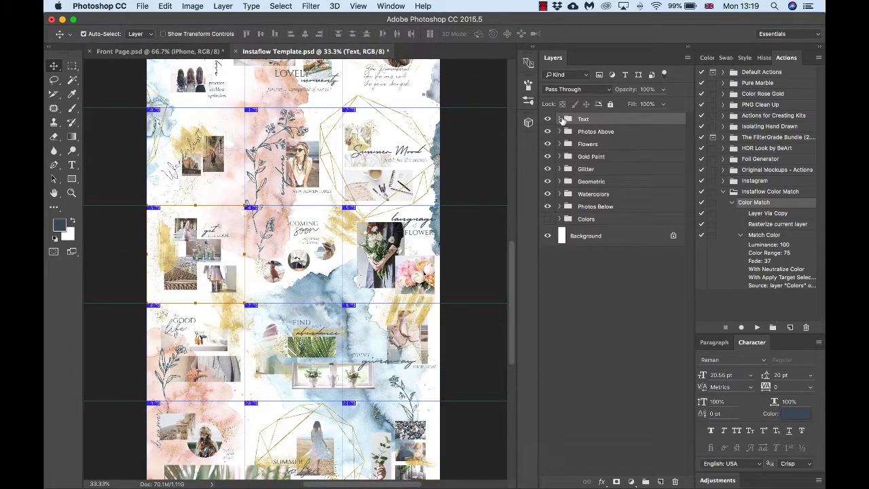
Open the rotated Wanderlust text for editing with the Type tool at 66.7% zoom and select all its characters.
{"action": "left_click", "coordinate": [71, 166]}
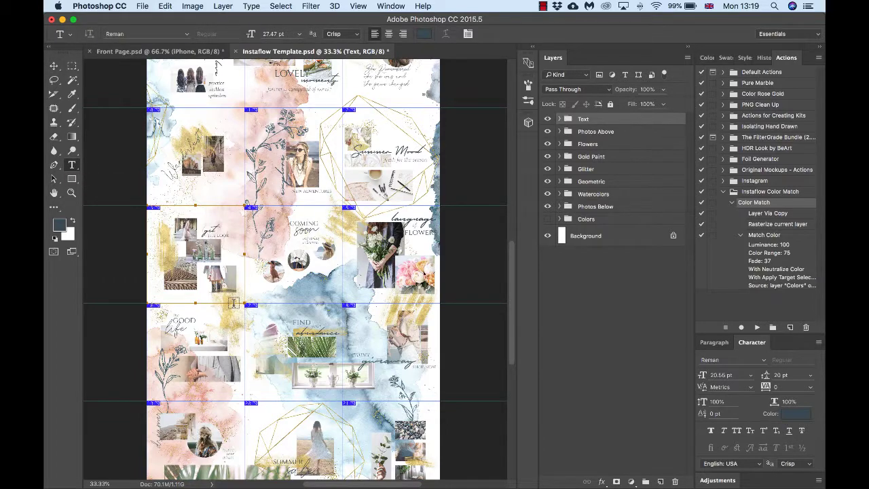
{"action": "key", "text": "super+plus"}
{"action": "key", "text": "super+plus"}
{"action": "scroll", "coordinate": [286, 205], "scroll_direction": "up", "scroll_amount": 5}
{"action": "scroll", "coordinate": [286, 205], "scroll_direction": "left", "scroll_amount": 5}
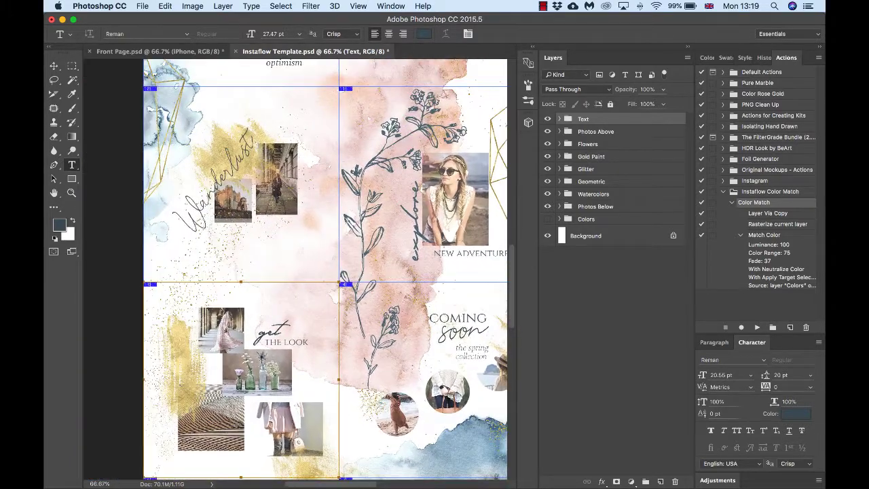
{"action": "left_click", "coordinate": [231, 170]}
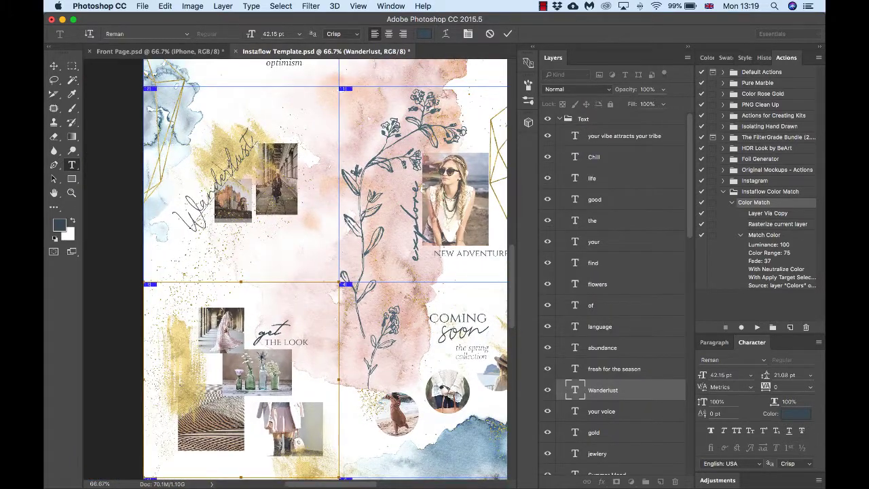
{"action": "key", "text": "super+a"}
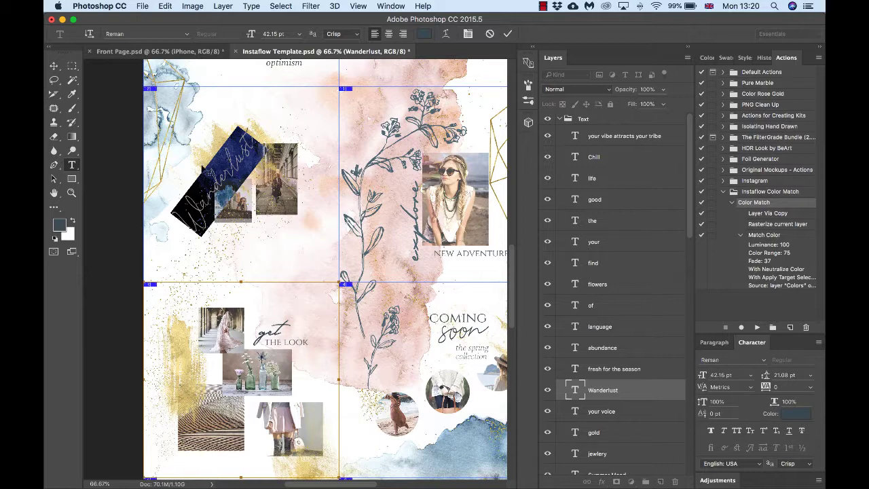
Leave the Wanderlust text edit, collapse the Text group and switch back to the Move tool.
{"action": "key", "text": "super+minus"}
{"action": "key", "text": "super+minus"}
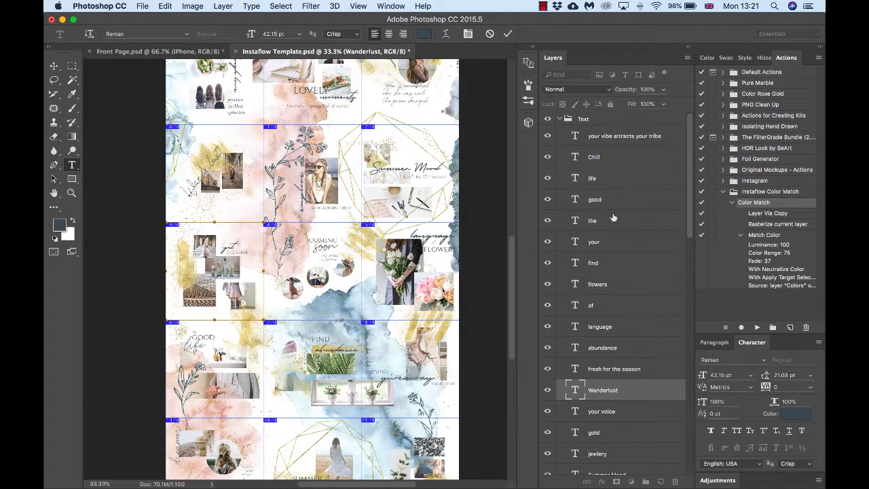
{"action": "left_click", "coordinate": [561, 121]}
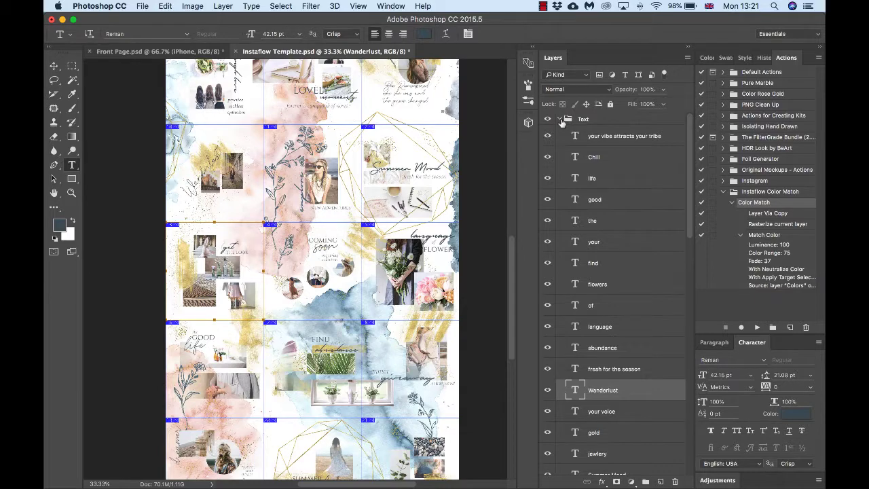
{"action": "left_click", "coordinate": [559, 119]}
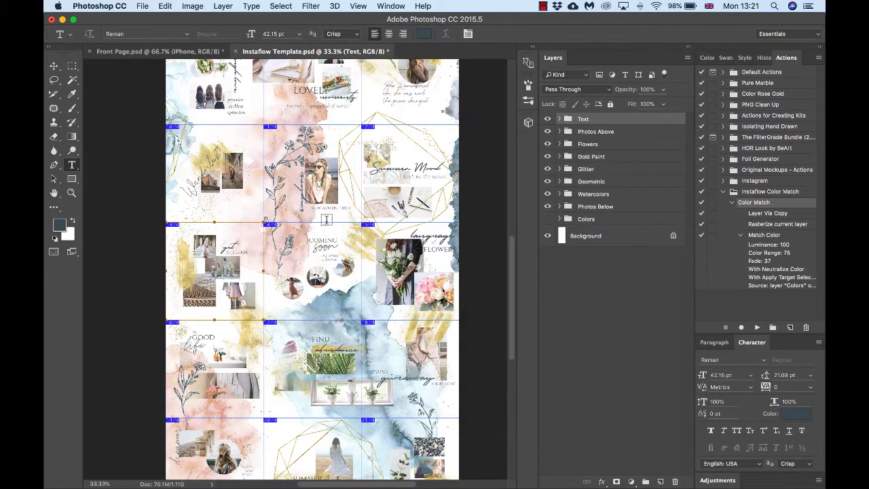
{"action": "left_click", "coordinate": [54, 66]}
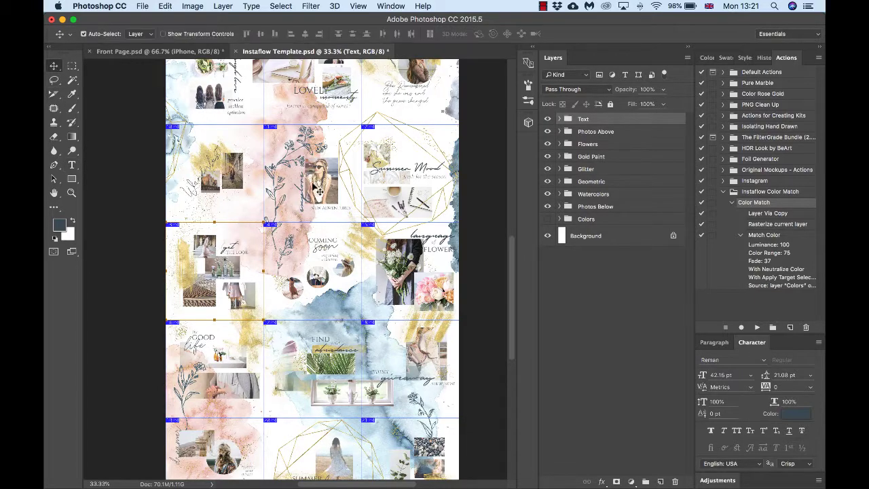
Switch to Safari to browse the Instaflow photo collection on Unsplash, and return to the template in Photoshop.
{"action": "scroll", "coordinate": [325, 184], "scroll_direction": "up", "scroll_amount": 5}
{"action": "scroll", "coordinate": [325, 183], "scroll_direction": "down", "scroll_amount": 3}
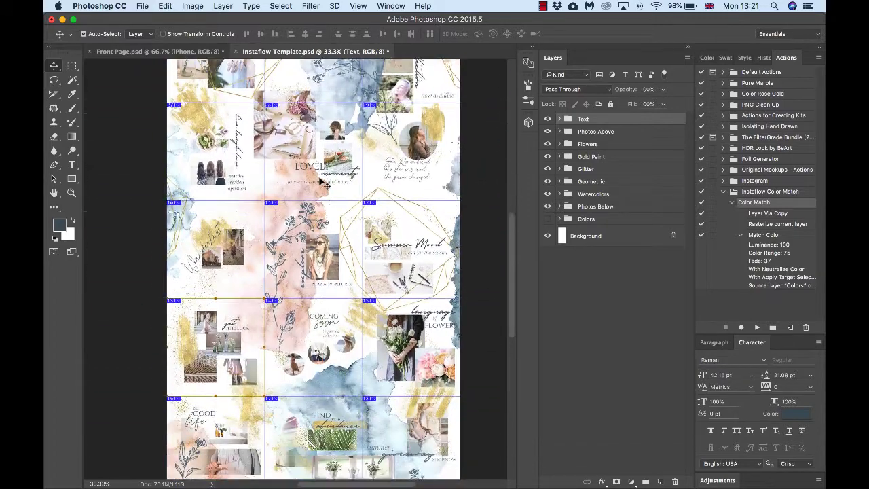
{"action": "scroll", "coordinate": [325, 184], "scroll_direction": "up", "scroll_amount": 1}
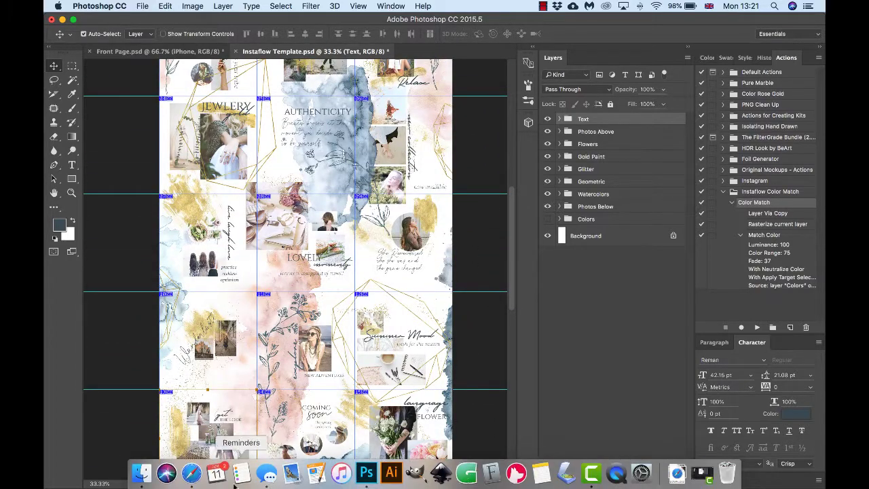
{"action": "left_click", "coordinate": [192, 474]}
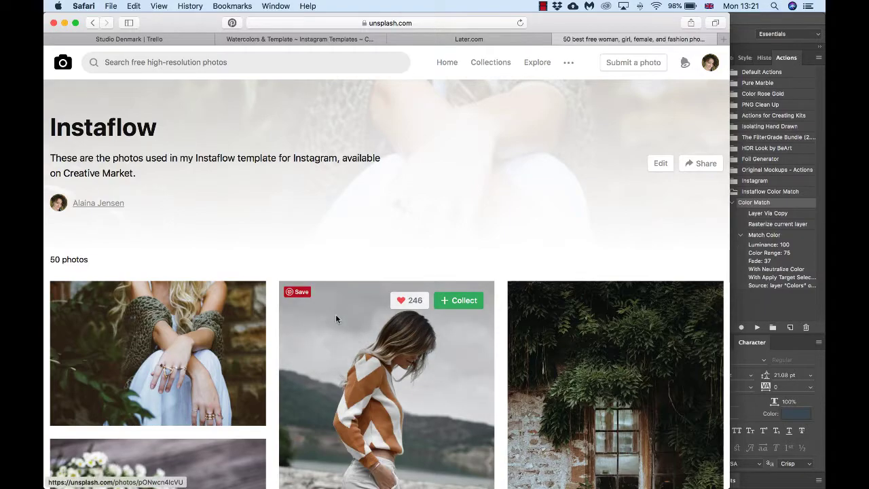
{"action": "scroll", "coordinate": [360, 273], "scroll_direction": "down", "scroll_amount": 10}
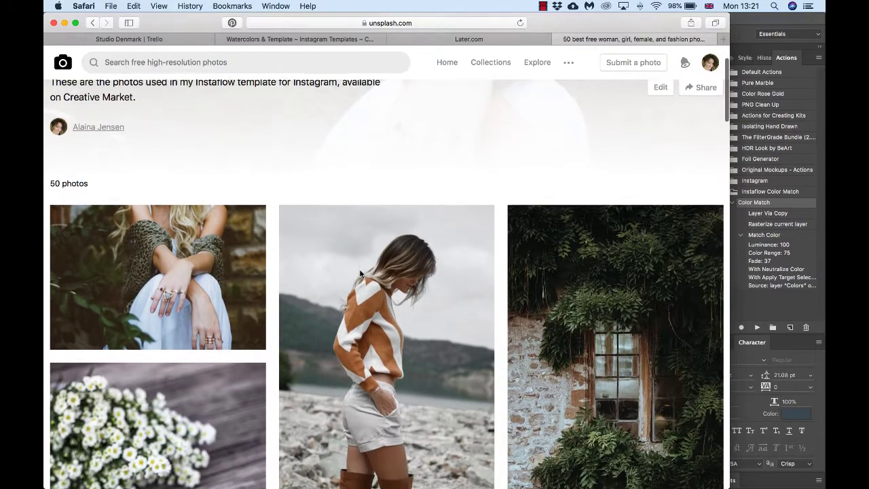
{"action": "scroll", "coordinate": [360, 273], "scroll_direction": "down", "scroll_amount": 15}
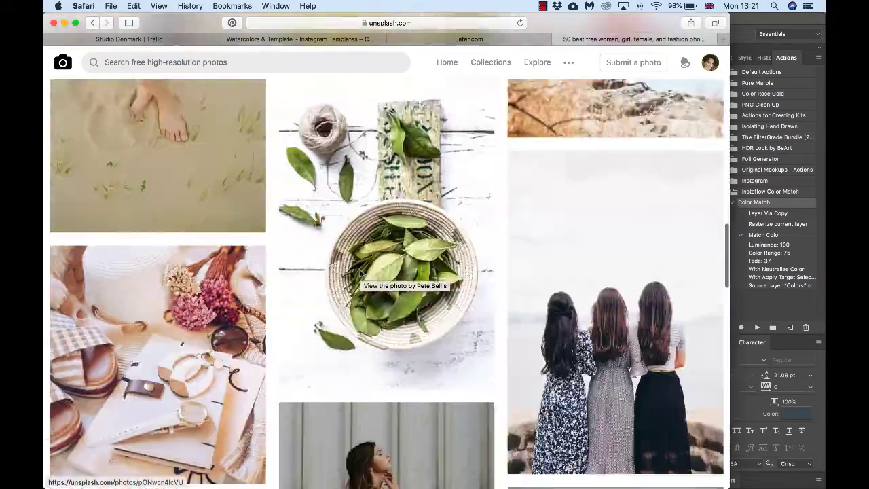
{"action": "key", "text": "super+r"}
{"action": "left_click", "coordinate": [64, 24]}
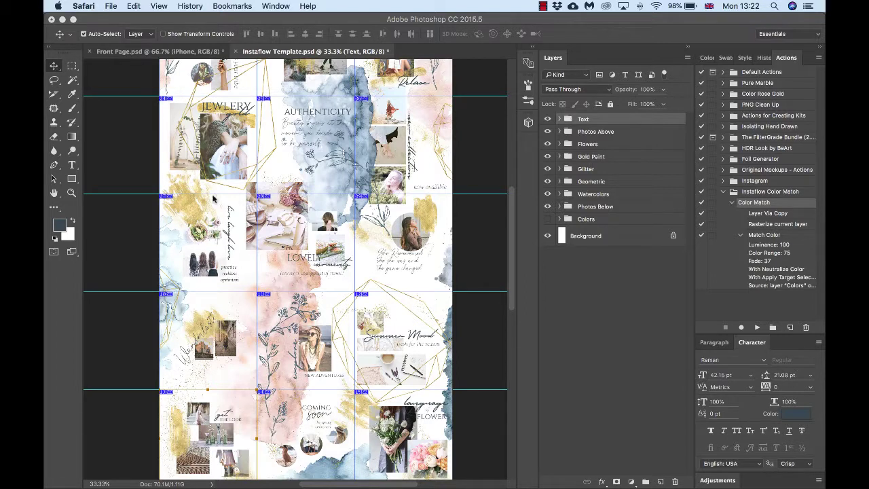
Select the jewelry photo on the canvas and open the Photo 14 smart object's contents.
{"action": "left_click", "coordinate": [239, 156]}
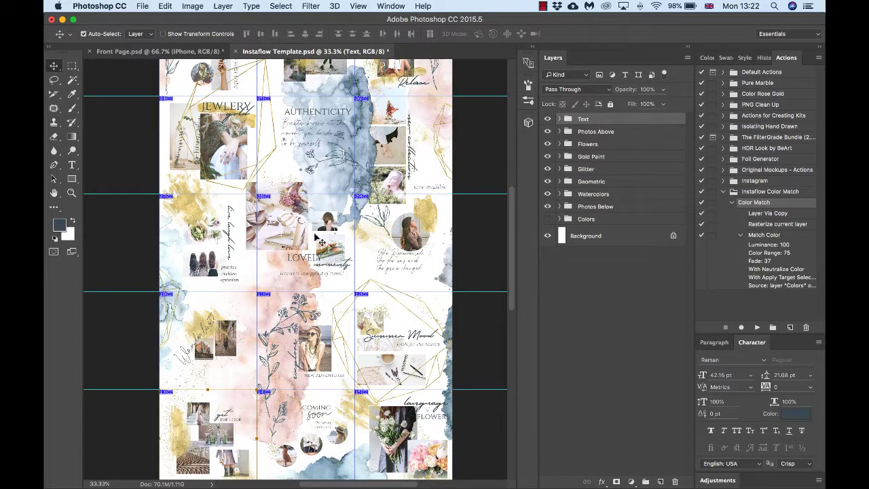
{"action": "left_click", "coordinate": [223, 153]}
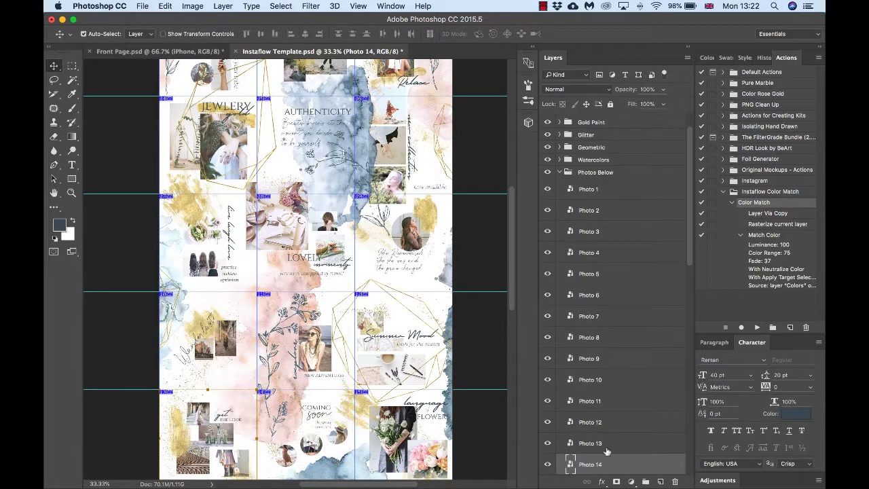
{"action": "scroll", "coordinate": [578, 465], "scroll_direction": "down", "scroll_amount": 5}
{"action": "scroll", "coordinate": [578, 466], "scroll_direction": "down", "scroll_amount": 1}
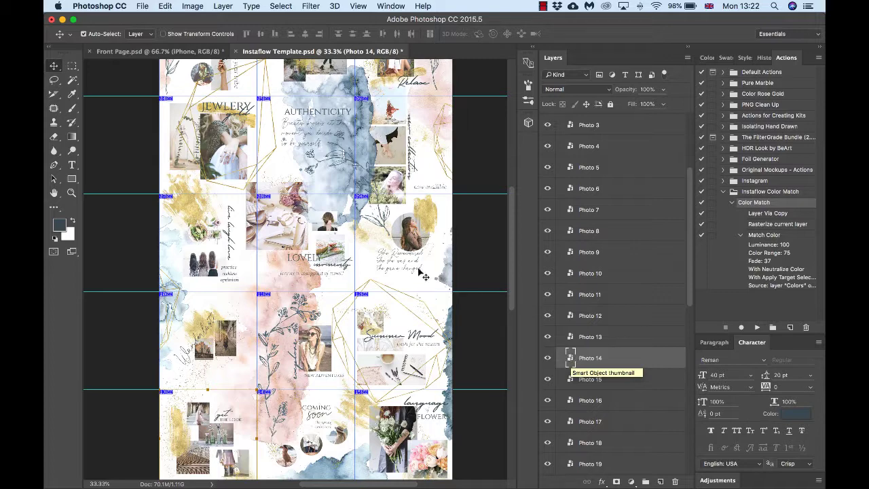
{"action": "double_click", "coordinate": [570, 360]}
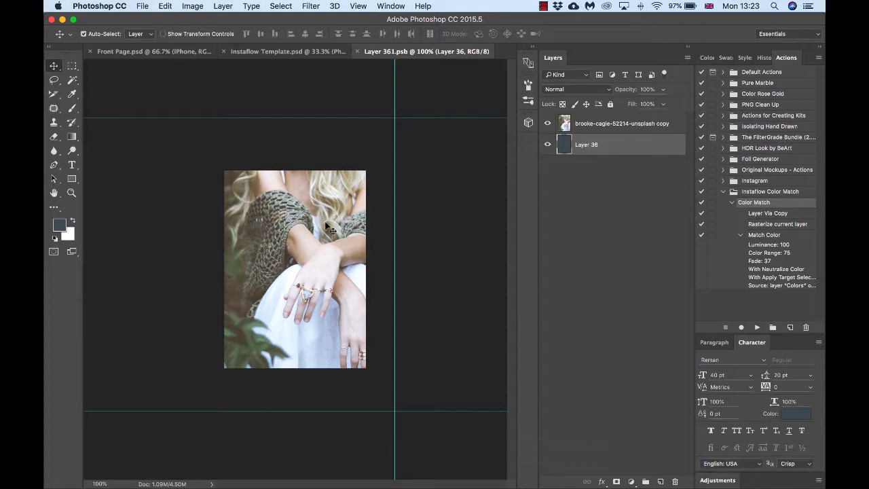
Place the open-book and hydrangea photo from Finder's Free Photos folder above the existing photo layer in the smart object.
{"action": "left_click", "coordinate": [570, 128]}
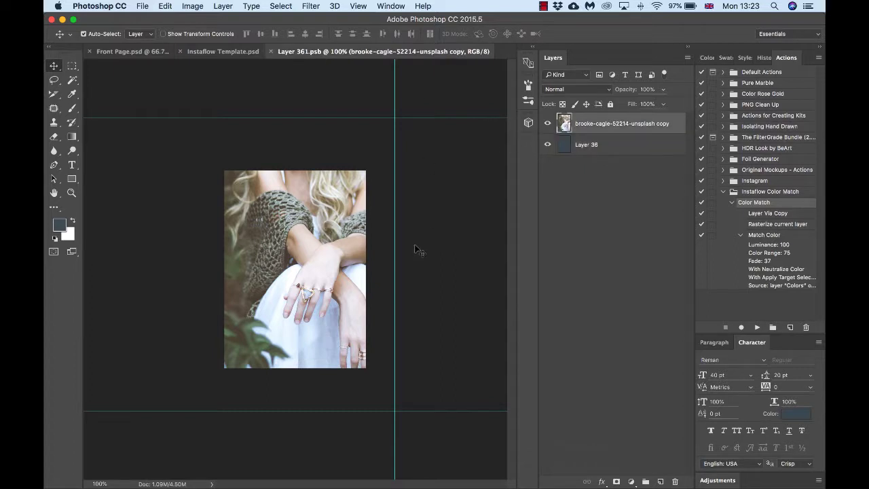
{"action": "left_click", "coordinate": [145, 479]}
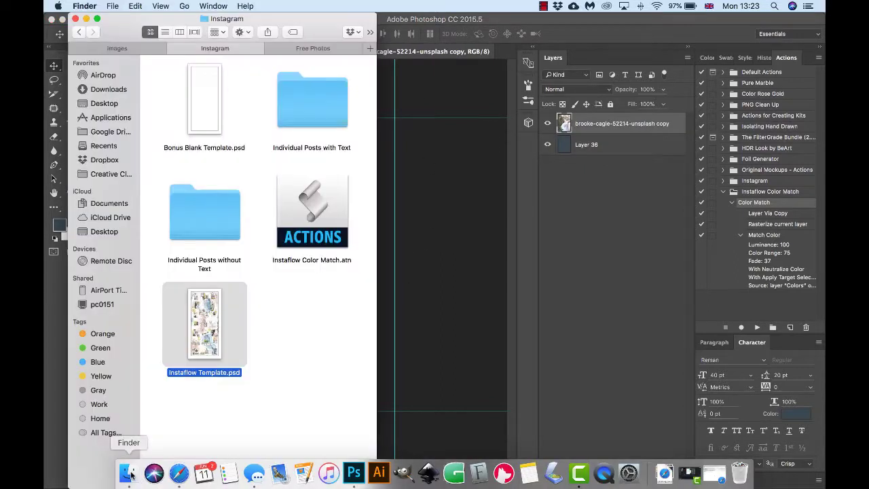
{"action": "left_click", "coordinate": [311, 49]}
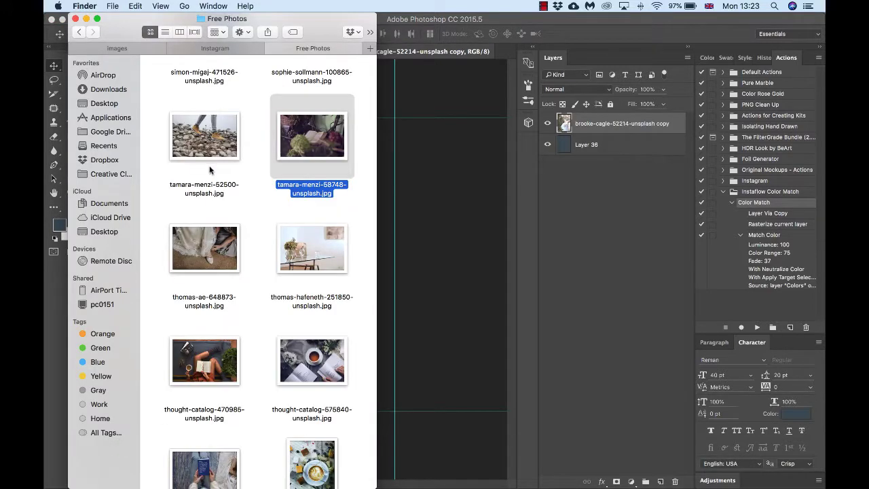
{"action": "left_click_drag", "start_coordinate": [307, 137], "coordinate": [420, 171]}
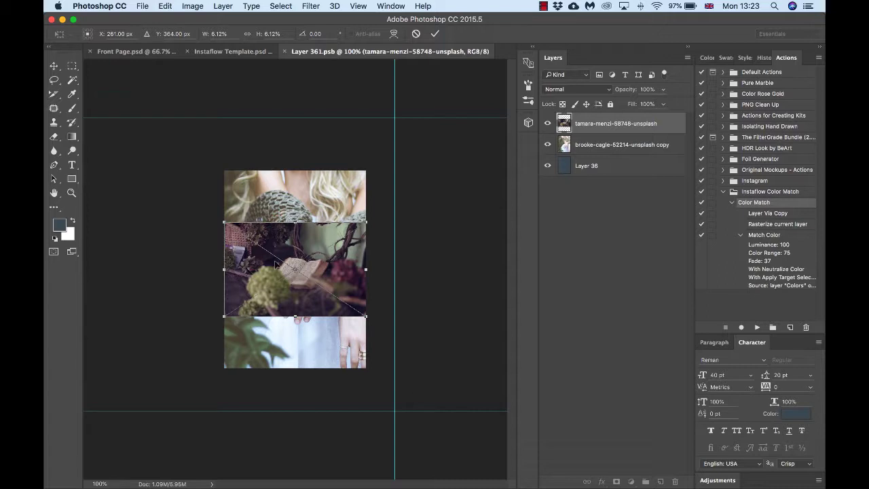
Scale the placed book photo to about 13% so it covers the full height of the frame, and commit it.
{"action": "left_click_drag", "start_coordinate": [365, 220], "coordinate": [427, 141]}
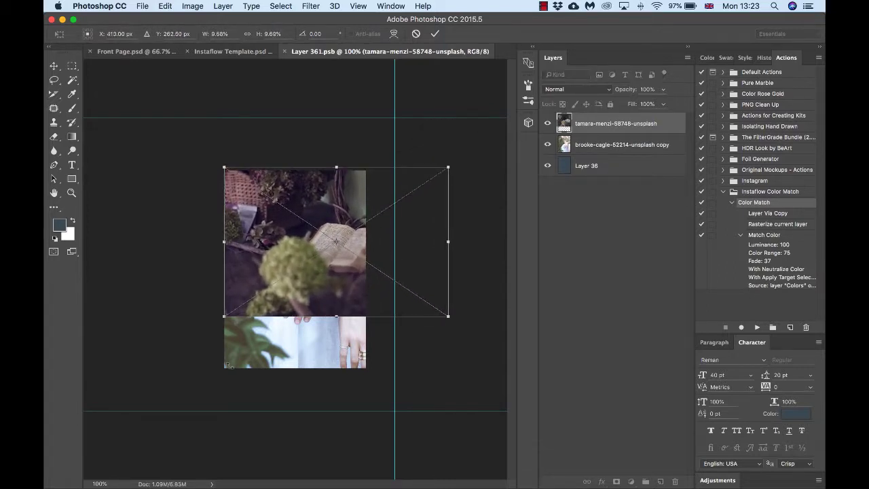
{"action": "left_click_drag", "start_coordinate": [225, 316], "coordinate": [152, 374]}
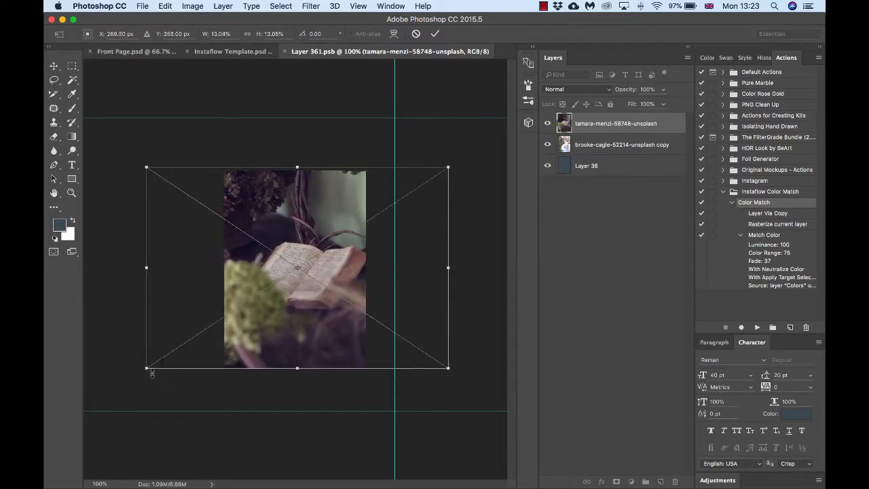
{"action": "key", "text": "Return"}
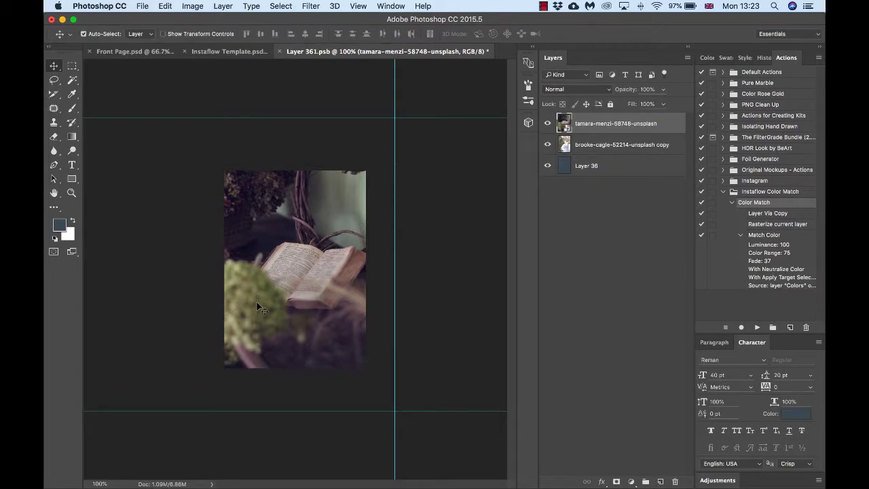
Shift the book photo horizontally to the right until the green hydrangea sits inside the frame, right of centre.
{"action": "left_click_drag", "start_coordinate": [288, 326], "coordinate": [309, 329]}
{"action": "key", "text": "shift+Right"}
{"action": "key", "text": "shift+Right"}
{"action": "key", "text": "shift+Right"}
{"action": "key", "text": "shift+Right"}
{"action": "key", "text": "shift+Right"}
{"action": "key", "text": "shift+Right"}
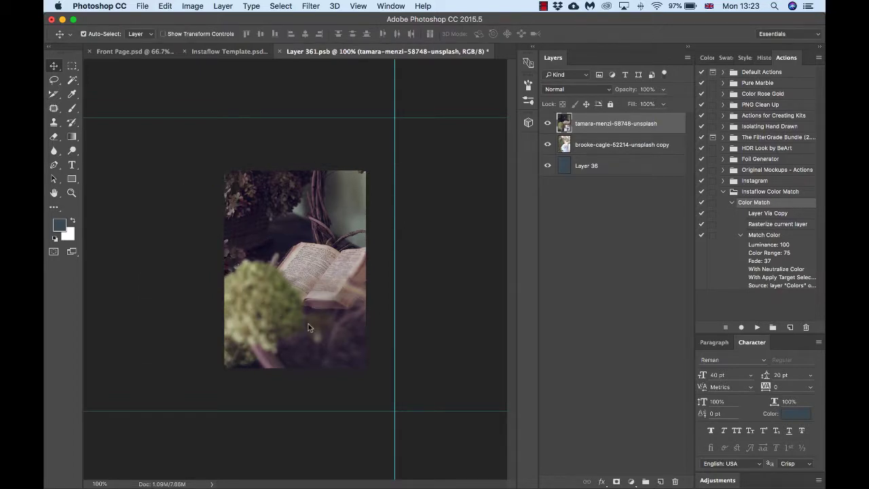
{"action": "key", "text": "shift+Right"}
{"action": "key", "text": "shift+Right"}
{"action": "key", "text": "shift+Right"}
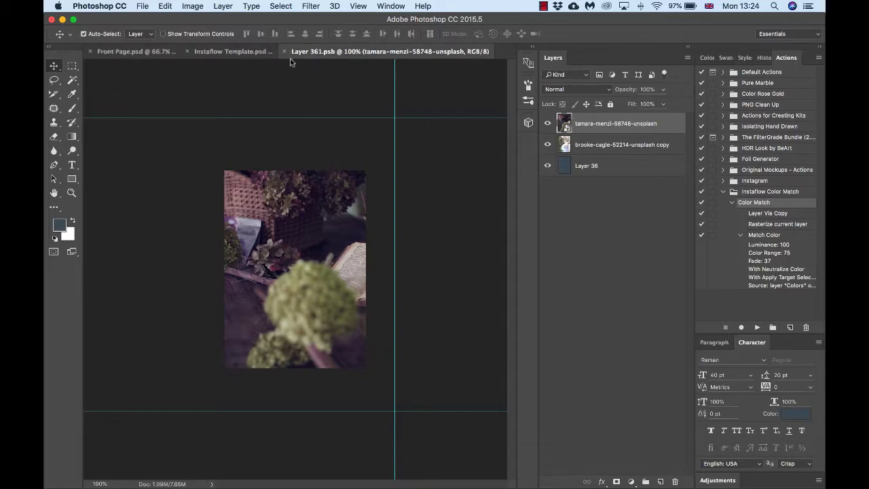
Check how the new book photo looks in the Instaflow Template document and return to the Layer 361.psb smart object.
{"action": "left_click", "coordinate": [252, 57]}
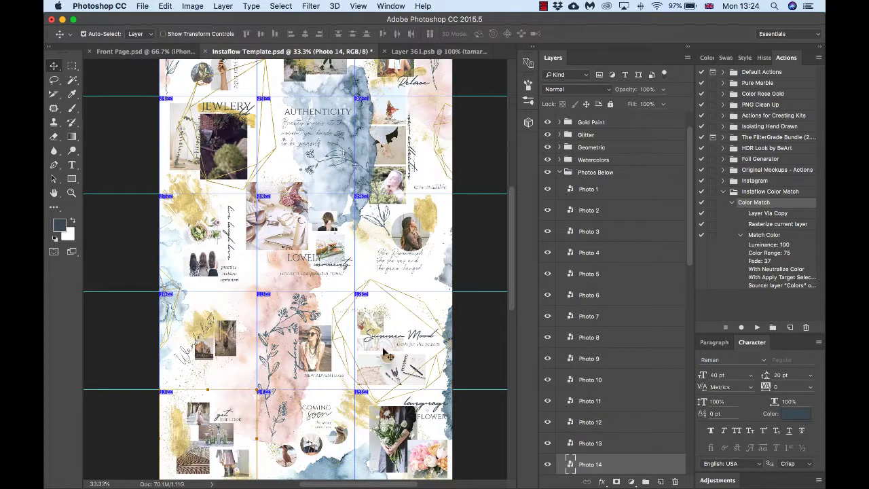
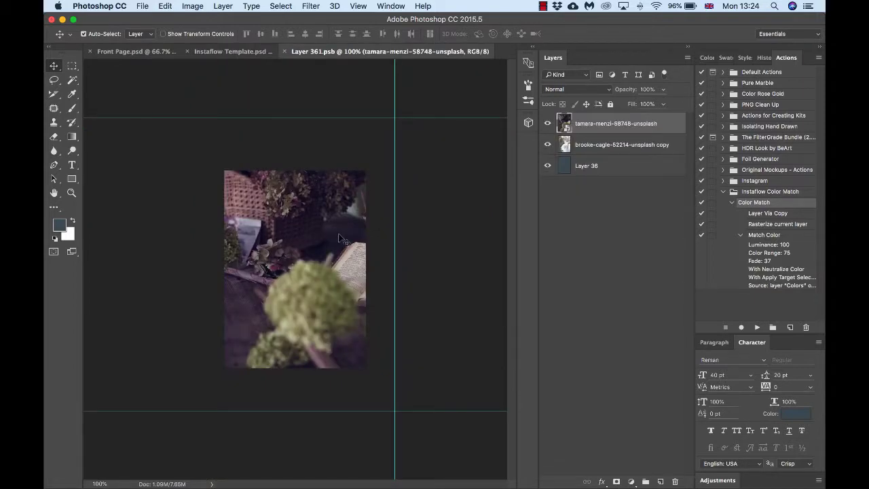
{"action": "left_click", "coordinate": [233, 51]}
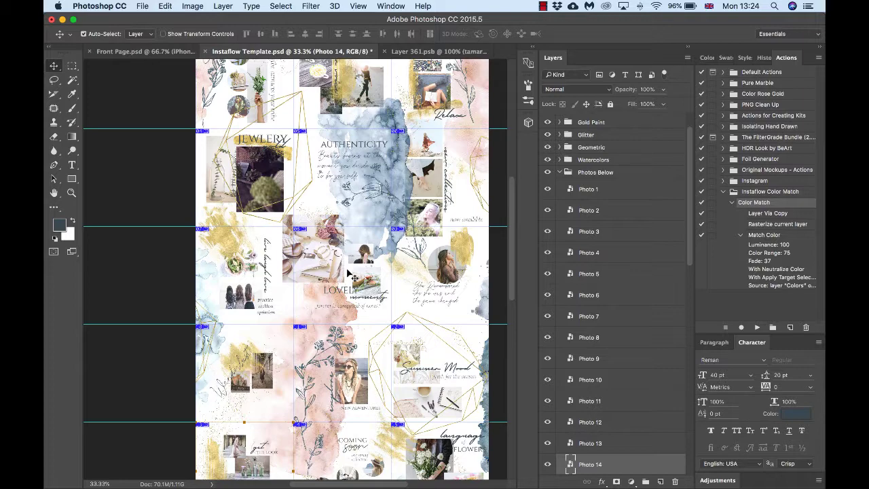
{"action": "left_click", "coordinate": [443, 52]}
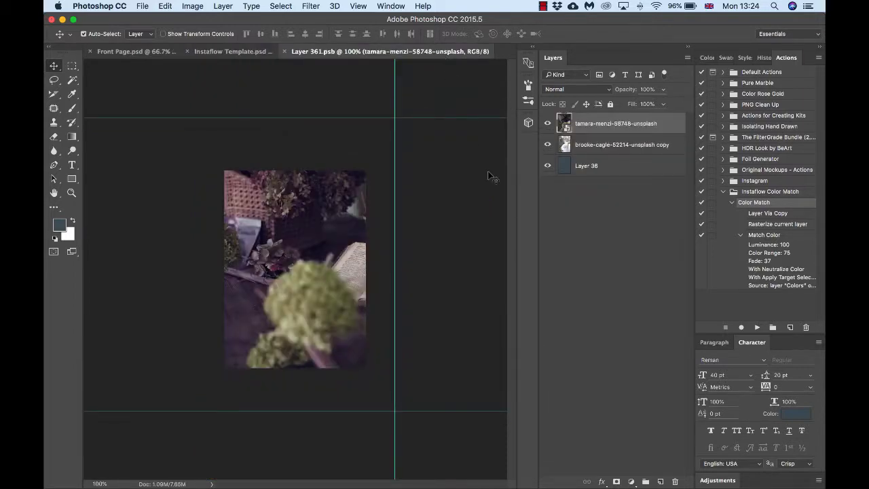
Locate the Instaflow Color Match.atn action file in Finder's Instagram folder and return to Photoshop's Actions list.
{"action": "key", "text": "super+Tab"}
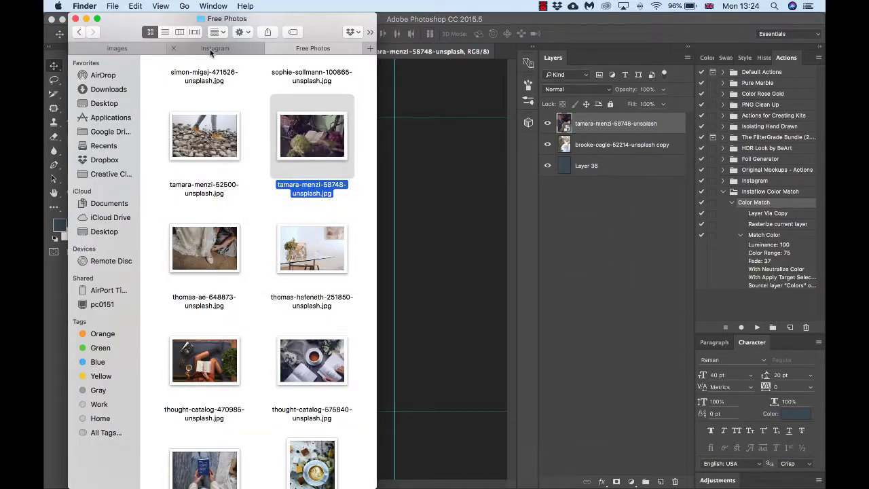
{"action": "left_click", "coordinate": [212, 49]}
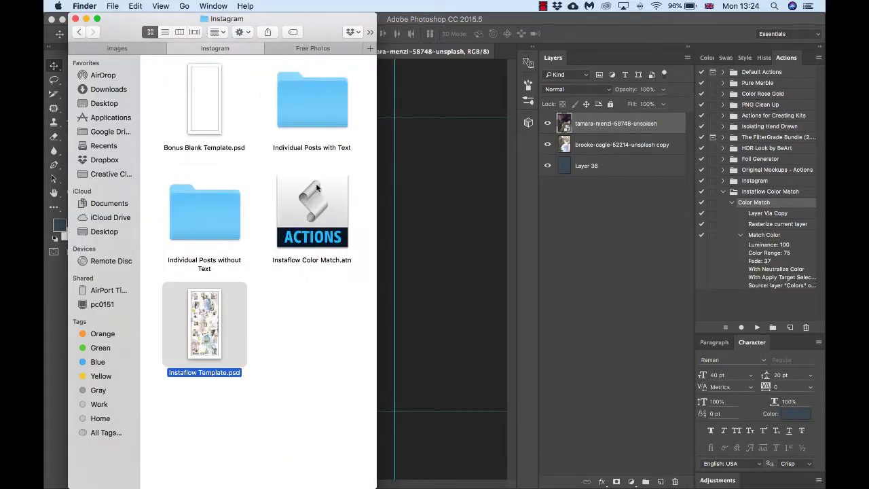
{"action": "left_click", "coordinate": [325, 213]}
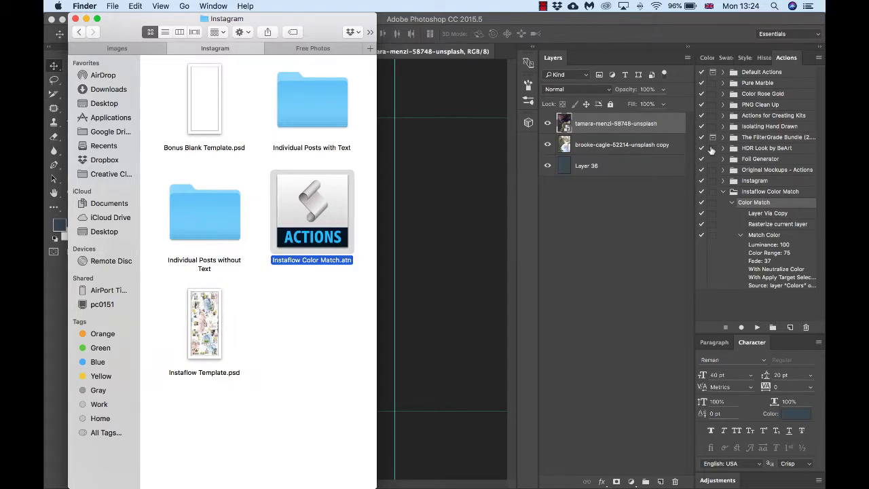
{"action": "left_click", "coordinate": [789, 60]}
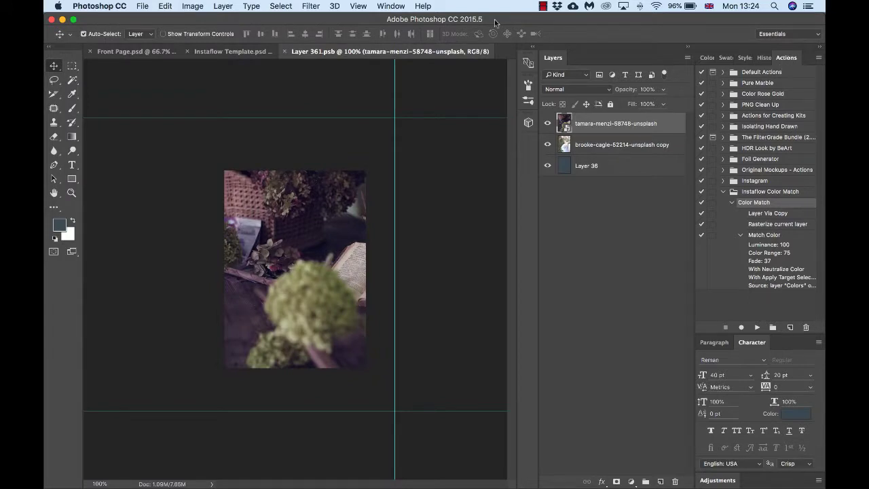
Try loading the Instaflow Color Match.atn file from the Instagram folder into the Actions list.
{"action": "left_click", "coordinate": [404, 8]}
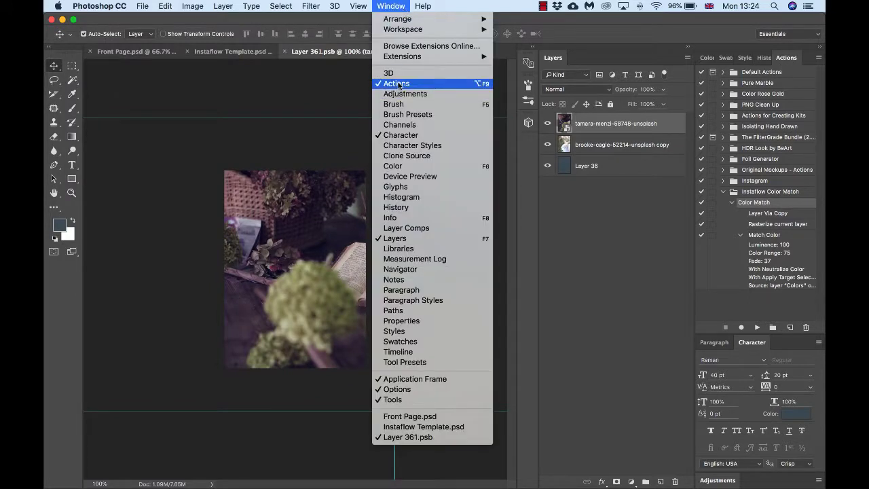
{"action": "left_click", "coordinate": [792, 60]}
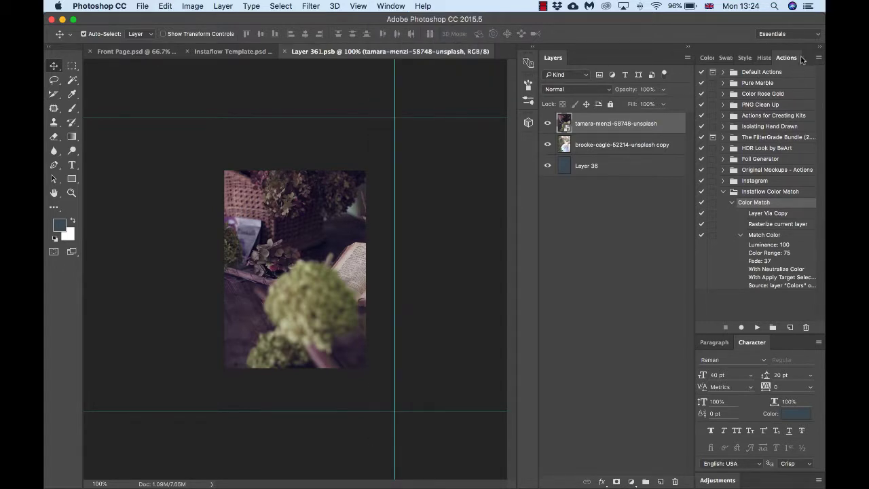
{"action": "left_click", "coordinate": [818, 60]}
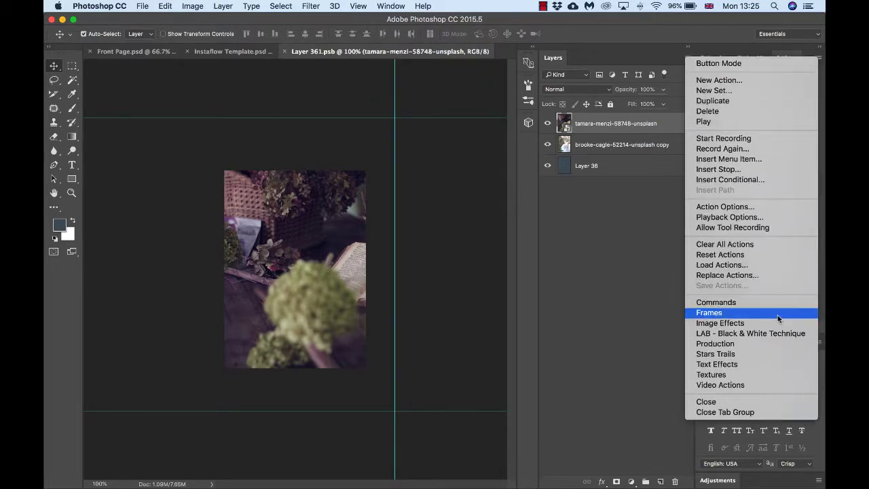
{"action": "left_click", "coordinate": [745, 266]}
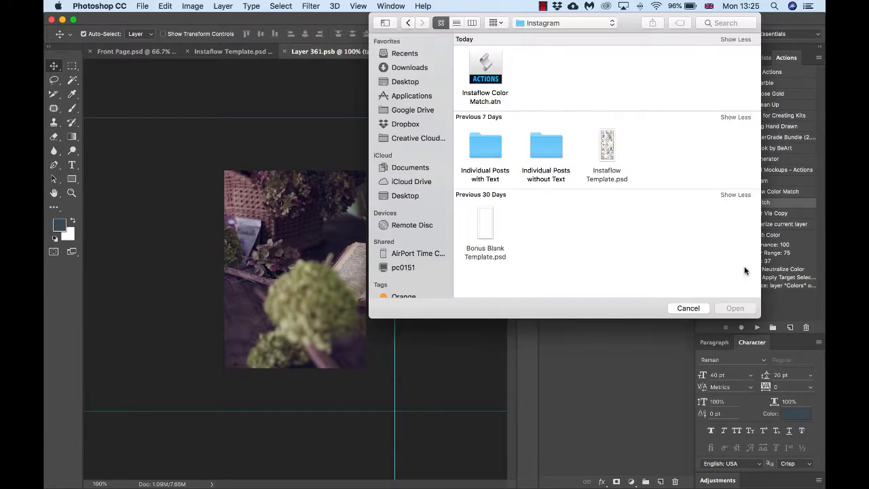
{"action": "left_click", "coordinate": [488, 65]}
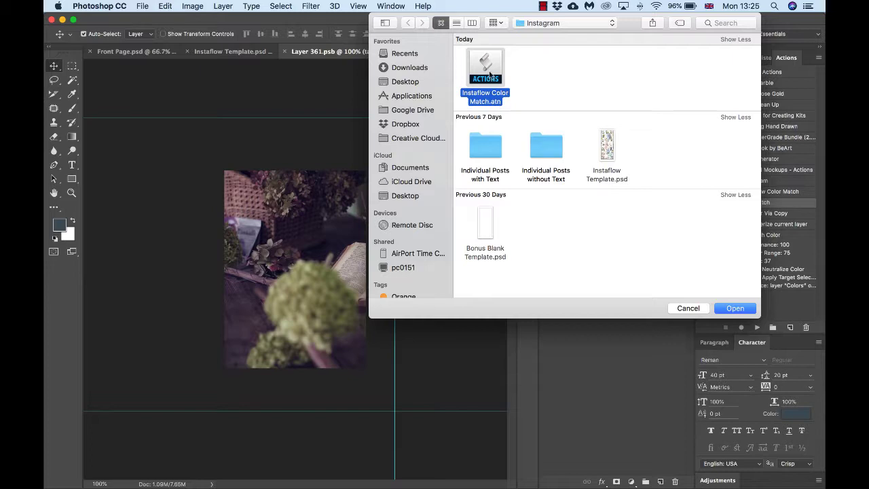
{"action": "left_click", "coordinate": [735, 308]}
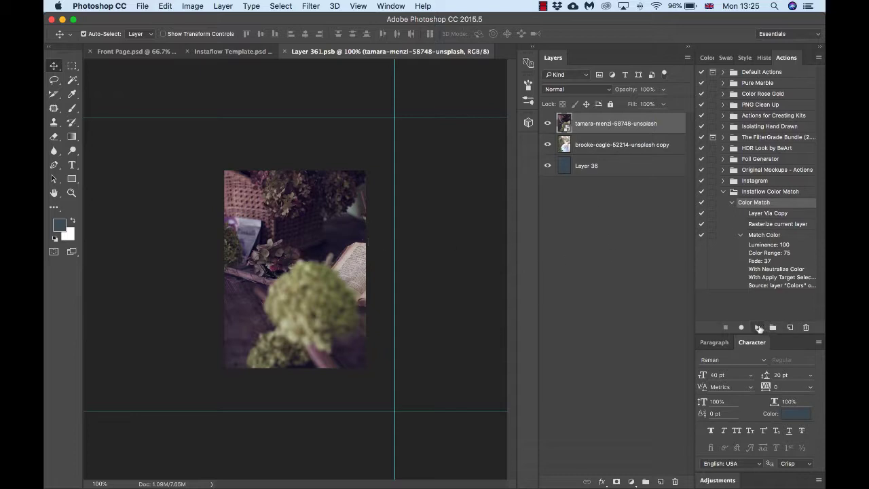
Run the Color Match action on the book photo layer with the template document open, and save the smart object.
{"action": "left_click", "coordinate": [234, 52]}
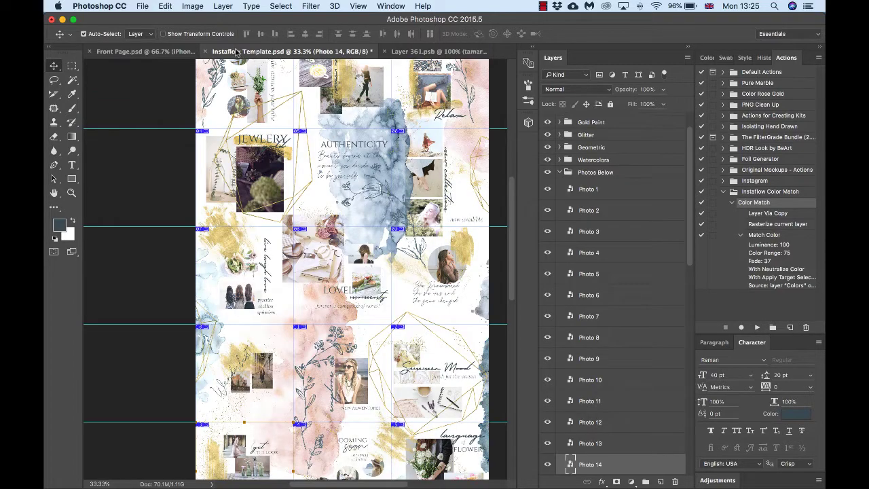
{"action": "left_click", "coordinate": [415, 54]}
{"action": "left_click", "coordinate": [757, 328]}
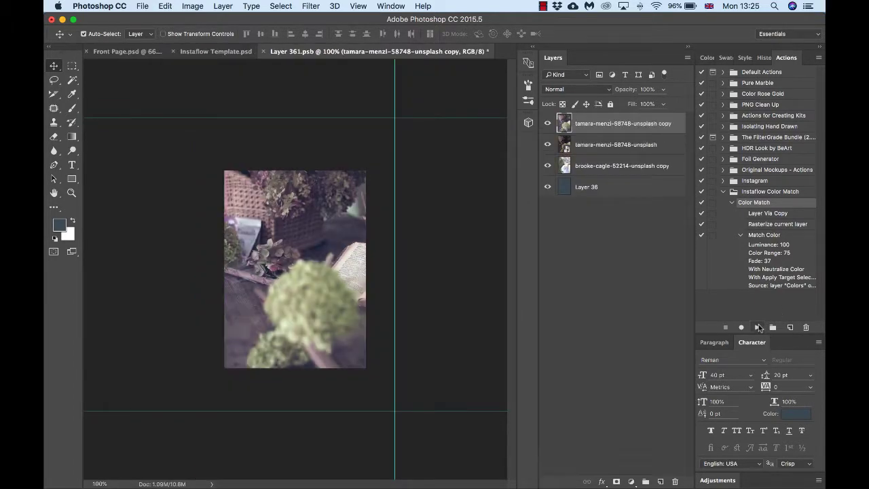
{"action": "key", "text": "ctrl+s"}
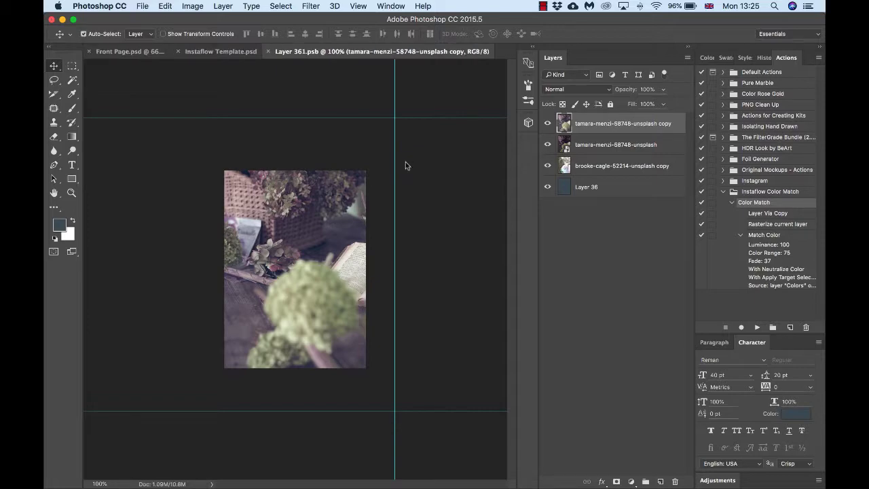
Compare the colour-matched book photo in the template's jewelry post with the version inside the smart object.
{"action": "left_click", "coordinate": [231, 53]}
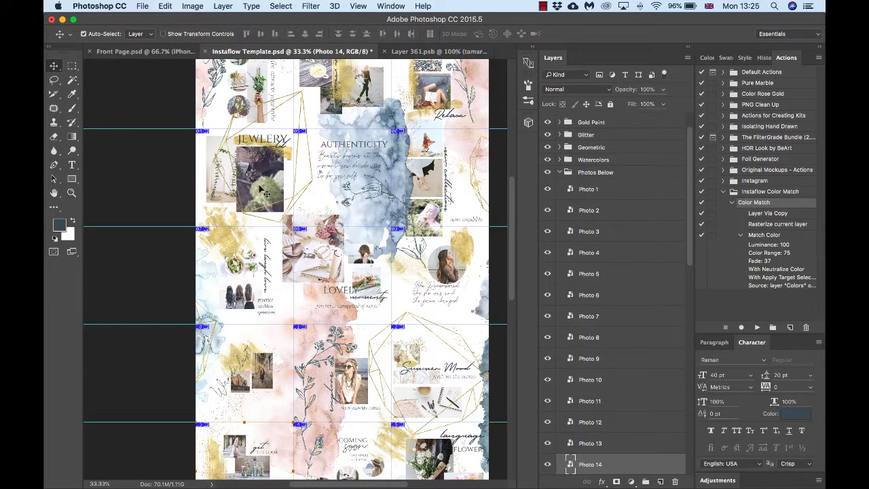
{"action": "left_click", "coordinate": [420, 52]}
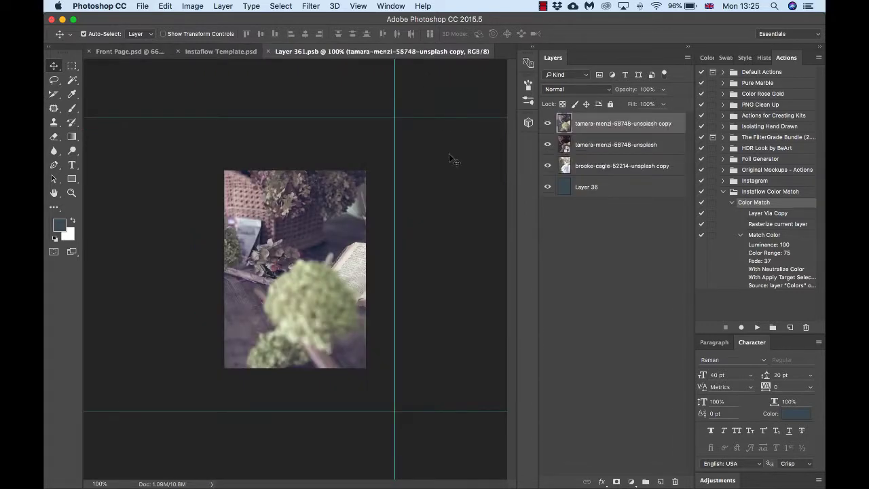
{"action": "left_click", "coordinate": [217, 57]}
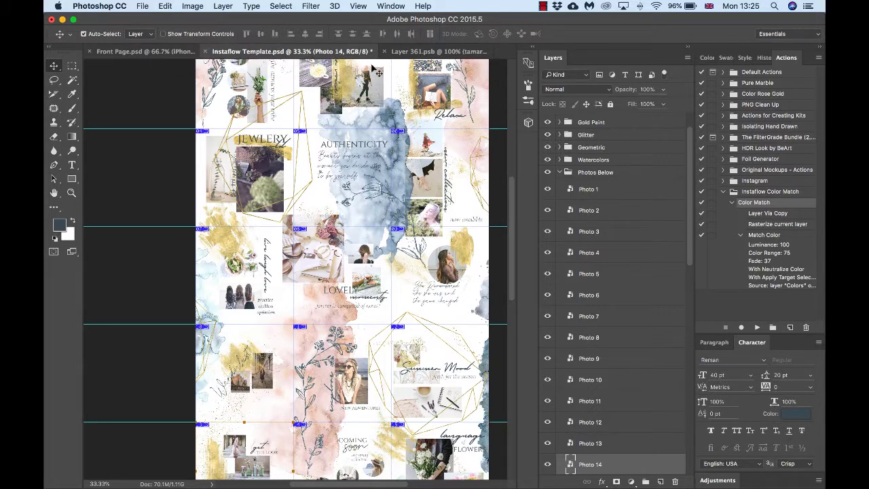
Delete the colour-matched copy layer from the Layer 361.psb smart object.
{"action": "left_click", "coordinate": [419, 52]}
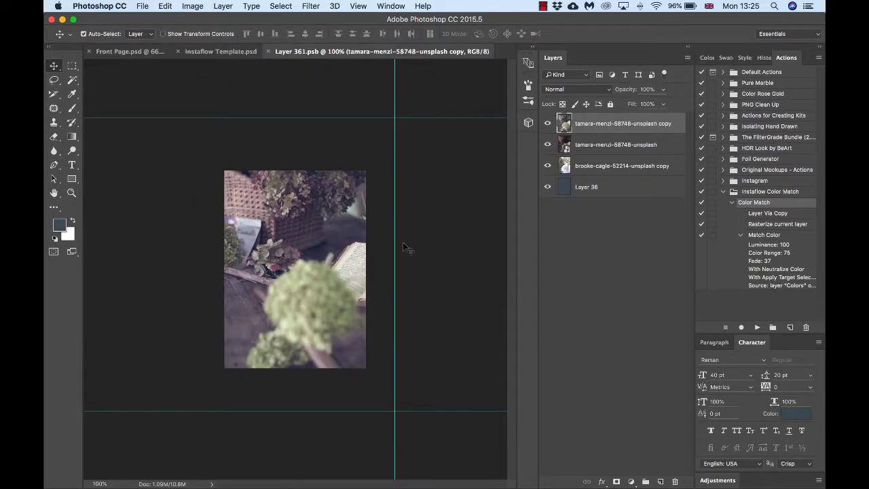
{"action": "key", "text": "Delete"}
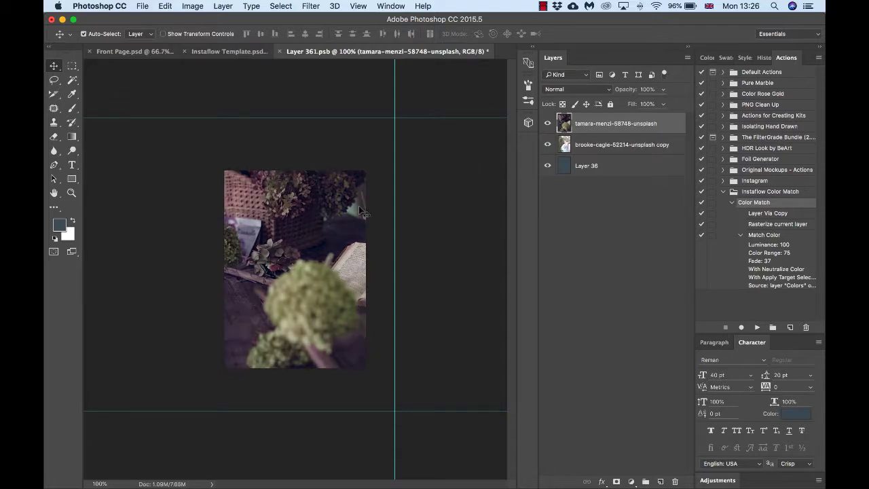
Preview Match Color on the book photo with Instaflow Template.psd as source and its Colors layer, and dismiss the adjustment.
{"action": "left_click", "coordinate": [194, 6]}
{"action": "mouse_move", "coordinate": [202, 40]}
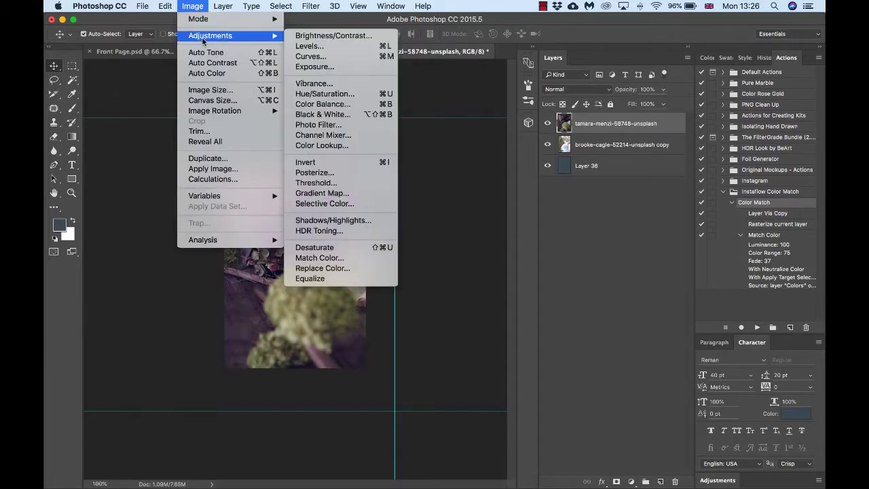
{"action": "left_click", "coordinate": [334, 258]}
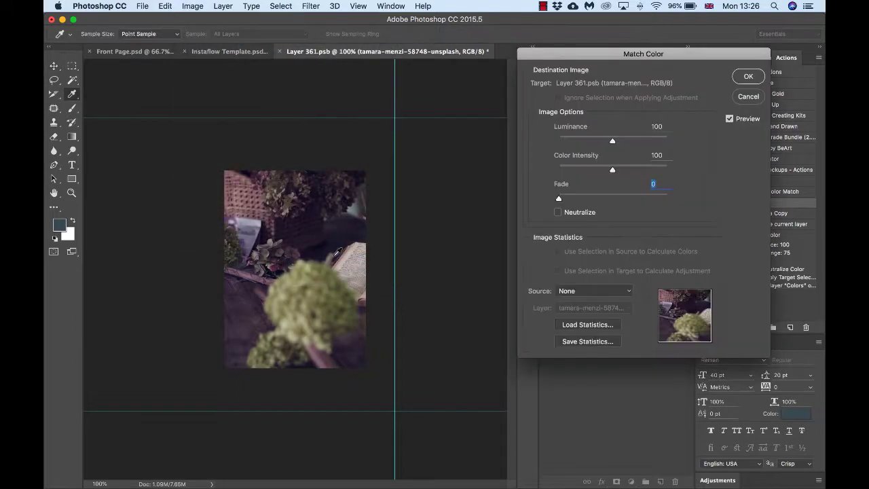
{"action": "left_click", "coordinate": [585, 291]}
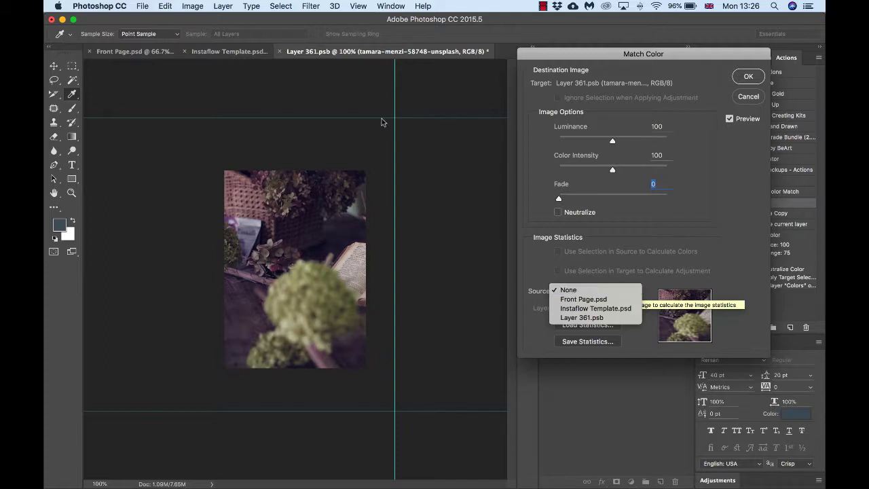
{"action": "left_click", "coordinate": [586, 309]}
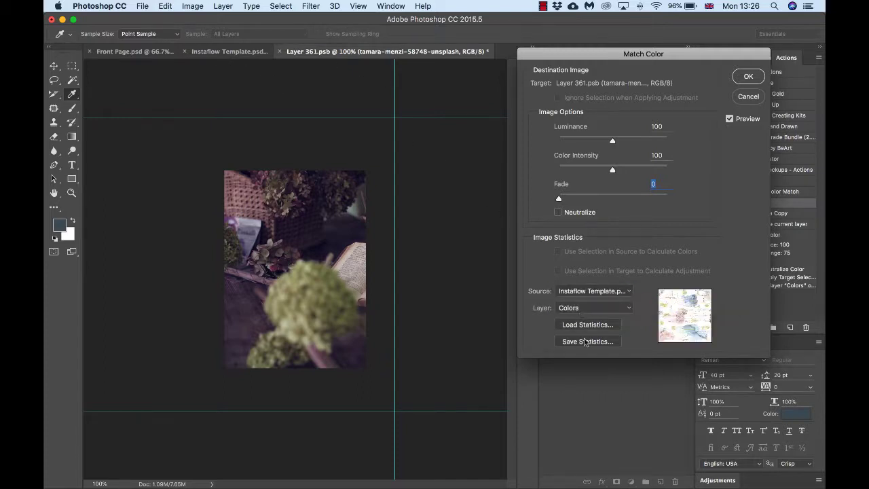
{"action": "left_click", "coordinate": [586, 309]}
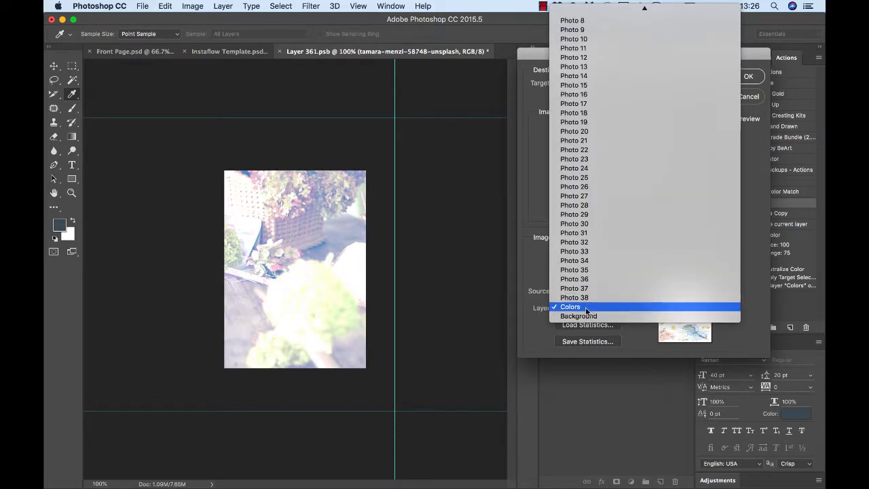
{"action": "left_click", "coordinate": [586, 307]}
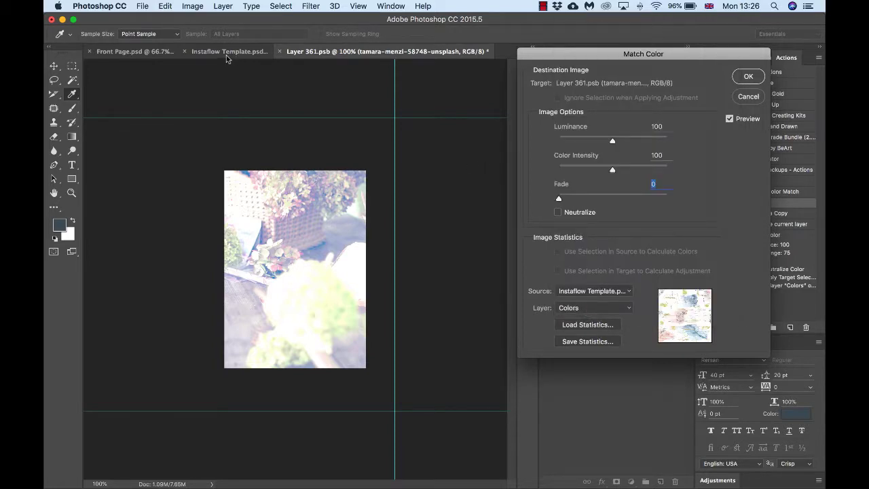
{"action": "left_click", "coordinate": [749, 98]}
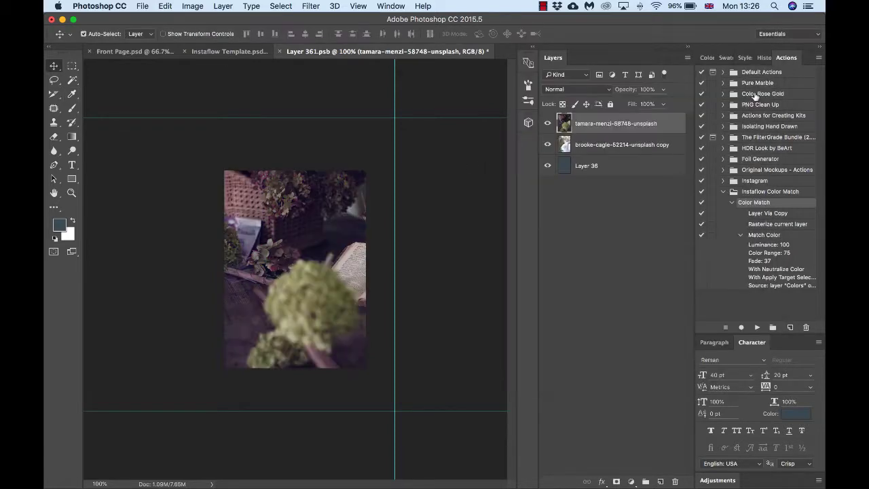
Expand the Colors group above the Background in Instaflow Template.psd to inspect the layer used as colour source.
{"action": "left_click", "coordinate": [219, 52]}
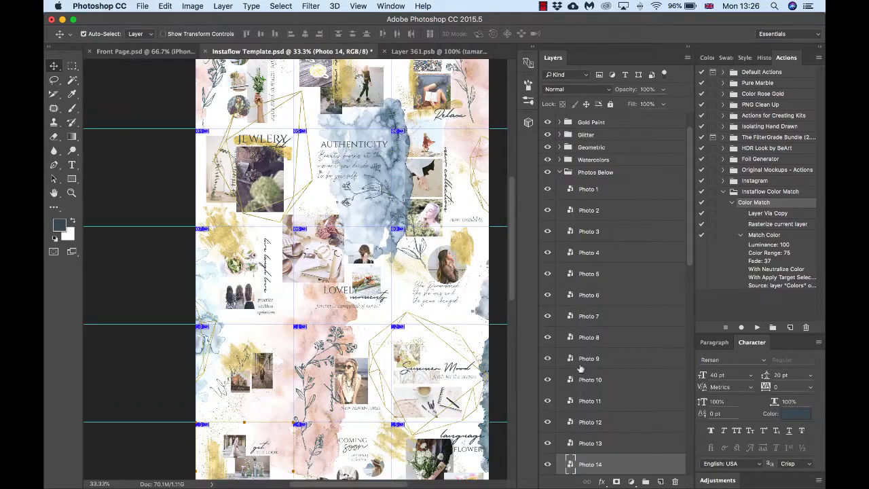
{"action": "scroll", "coordinate": [543, 353], "scroll_direction": "down", "scroll_amount": 10}
{"action": "left_click", "coordinate": [573, 450]}
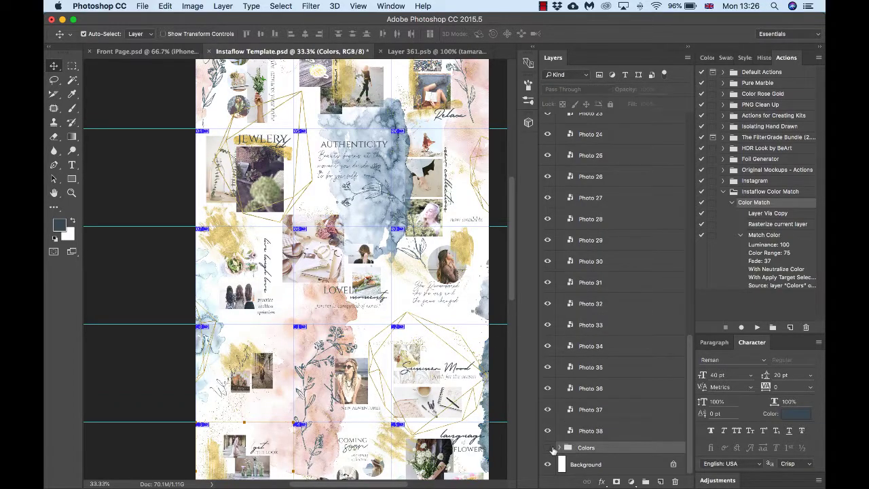
{"action": "left_click", "coordinate": [559, 448]}
{"action": "scroll", "coordinate": [581, 454], "scroll_direction": "down", "scroll_amount": 1}
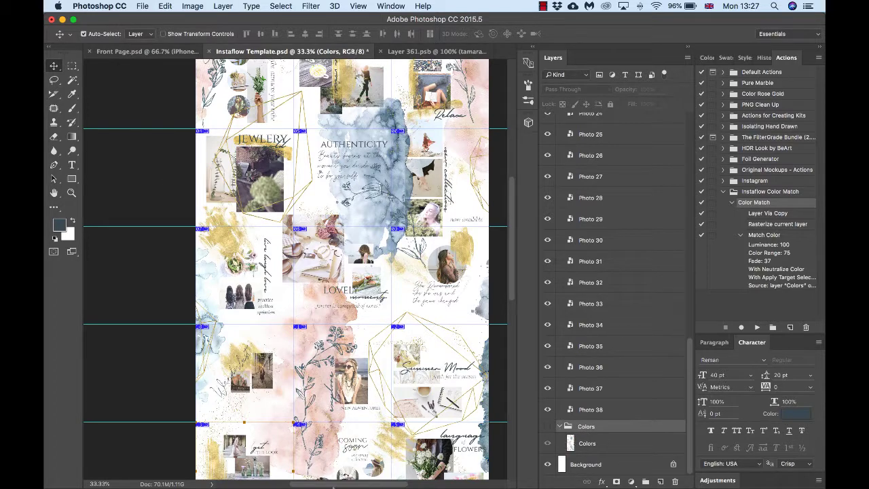
Start Match Color on the book photo in Layer 361.psb, using Instaflow Template.psd and its Colors layer as the source.
{"action": "left_click", "coordinate": [417, 52]}
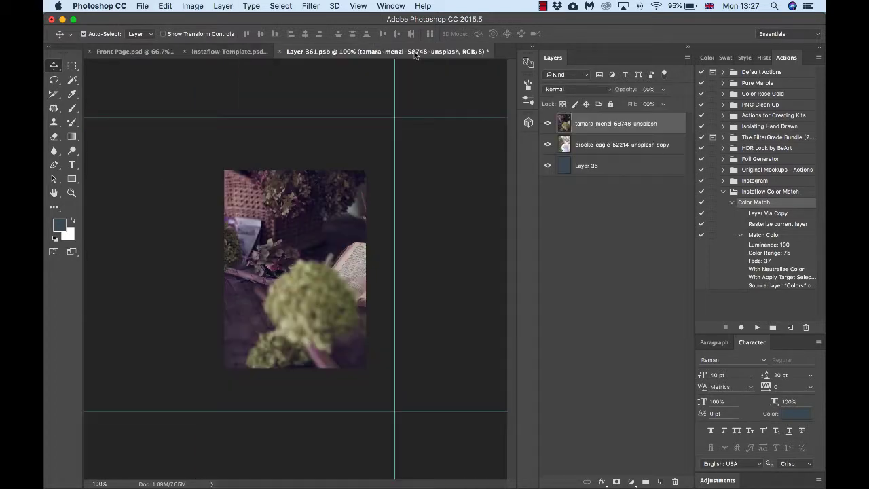
{"action": "left_click", "coordinate": [192, 6]}
{"action": "mouse_move", "coordinate": [210, 36]}
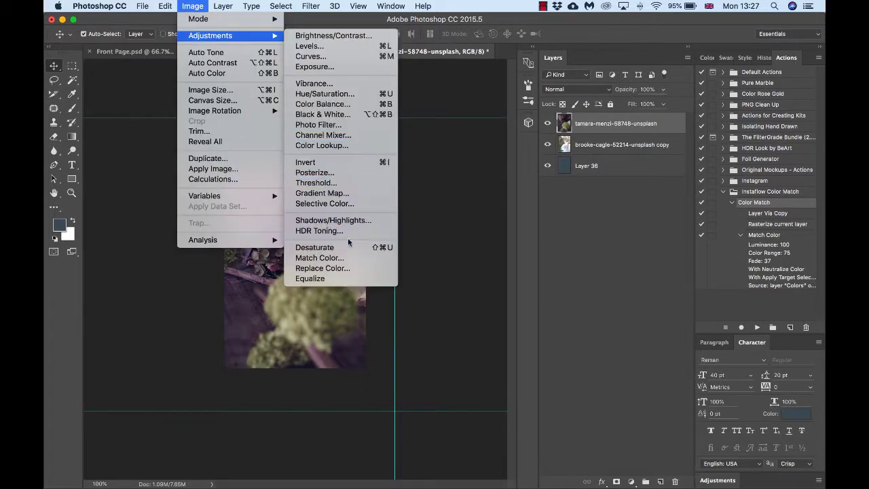
{"action": "left_click", "coordinate": [319, 257]}
{"action": "left_click", "coordinate": [582, 292]}
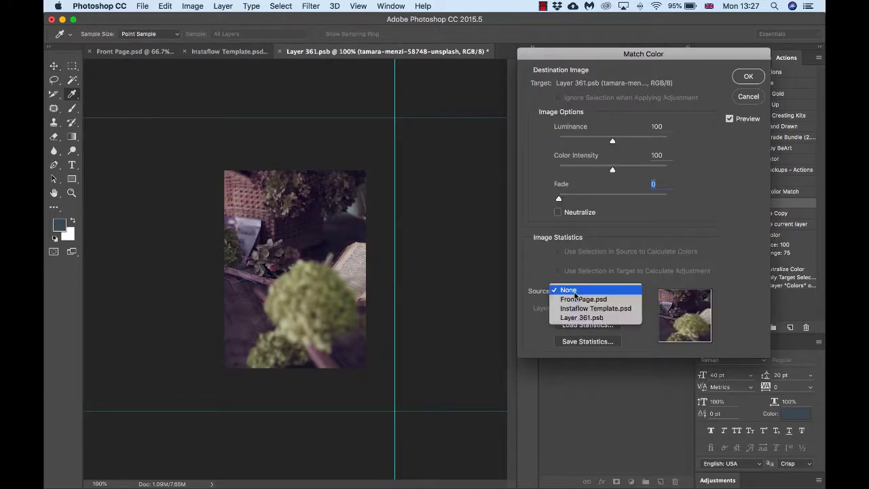
{"action": "left_click", "coordinate": [591, 307]}
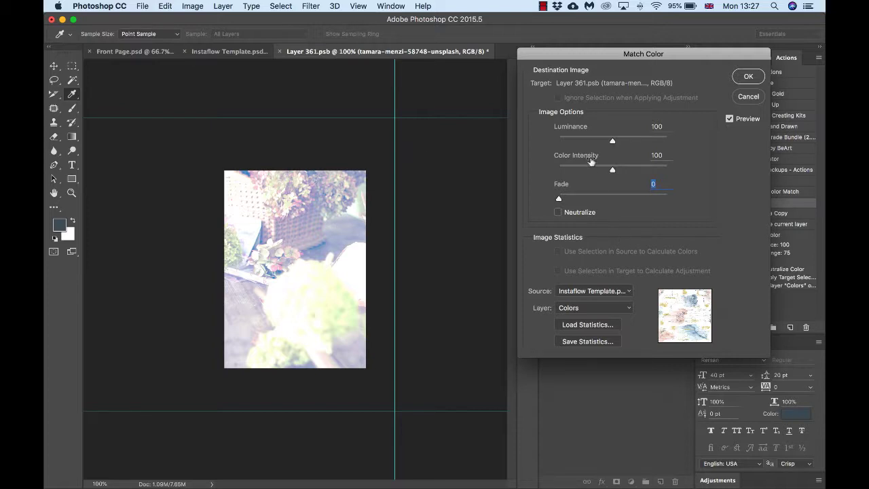
Try Match Color with colour intensity 75, fade 37 and Neutralize, vary the intensity and fade, and dismiss the adjustment.
{"action": "left_click", "coordinate": [657, 126]}
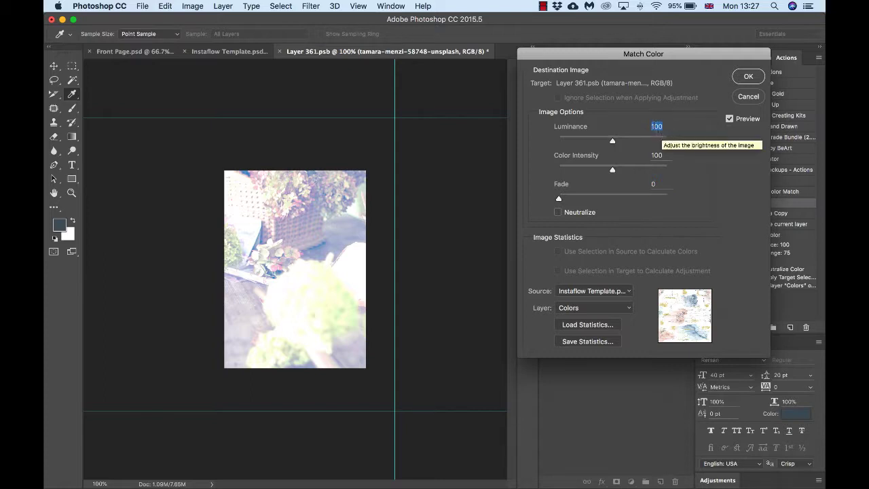
{"action": "left_click", "coordinate": [657, 155]}
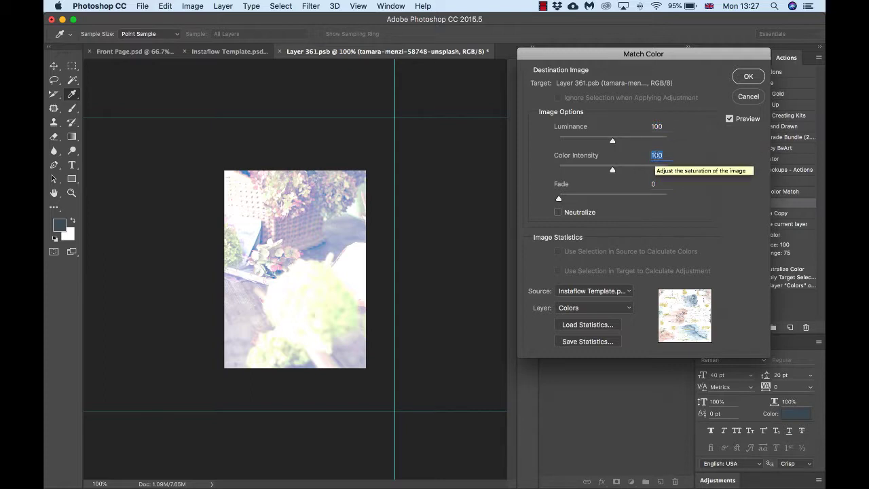
{"action": "type", "text": "75"}
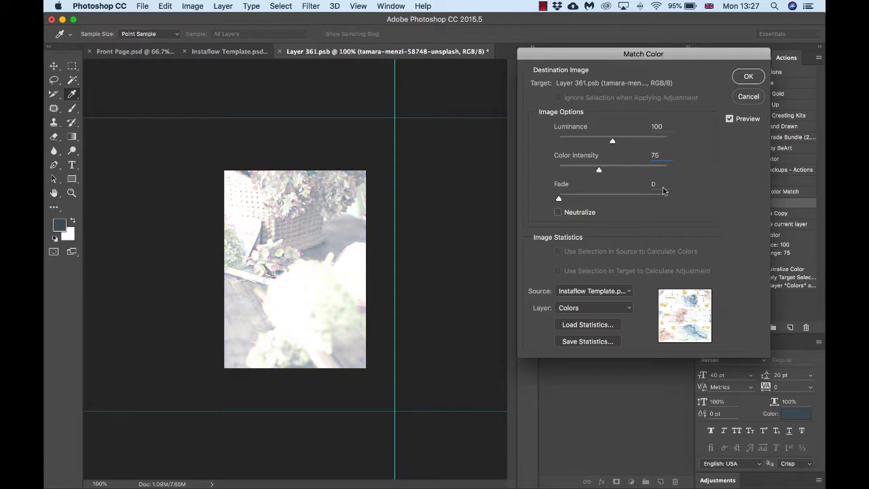
{"action": "left_click_drag", "start_coordinate": [559, 198], "coordinate": [599, 198]}
{"action": "left_click", "coordinate": [558, 213]}
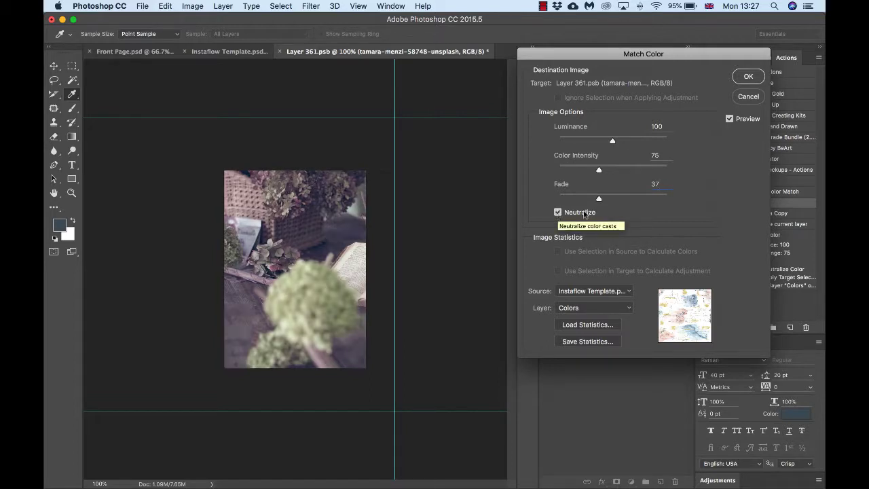
{"action": "left_click_drag", "start_coordinate": [599, 199], "coordinate": [599, 174]}
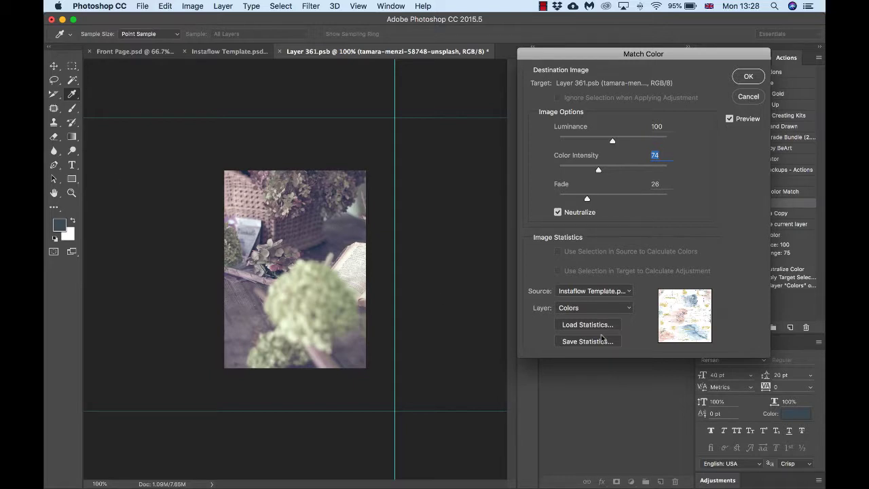
{"action": "left_click", "coordinate": [749, 97]}
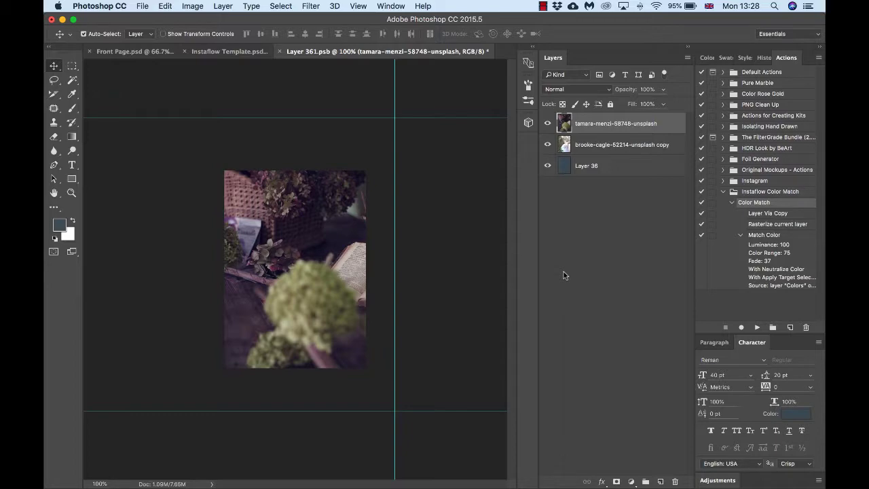
Delete the book photo layer from Layer 361.psb and close the smart object without saving.
{"action": "key", "text": "Delete"}
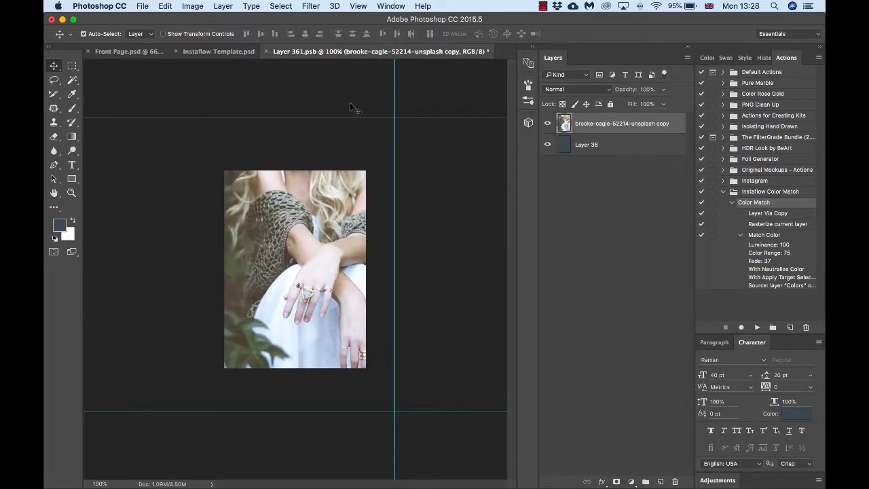
{"action": "left_click", "coordinate": [266, 51]}
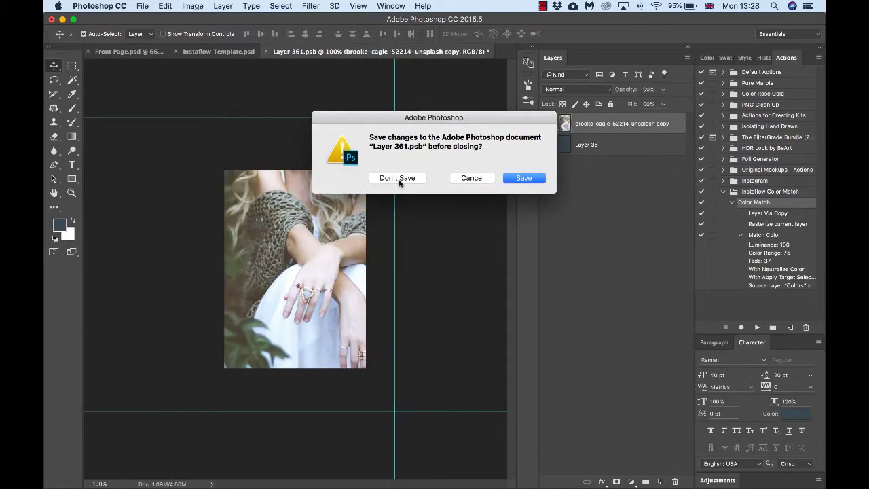
{"action": "left_click", "coordinate": [397, 178]}
Open the circular Photo 7 smart object from the first post and release its photo's clipping mask.
{"action": "scroll", "coordinate": [316, 193], "scroll_direction": "up", "scroll_amount": 3}
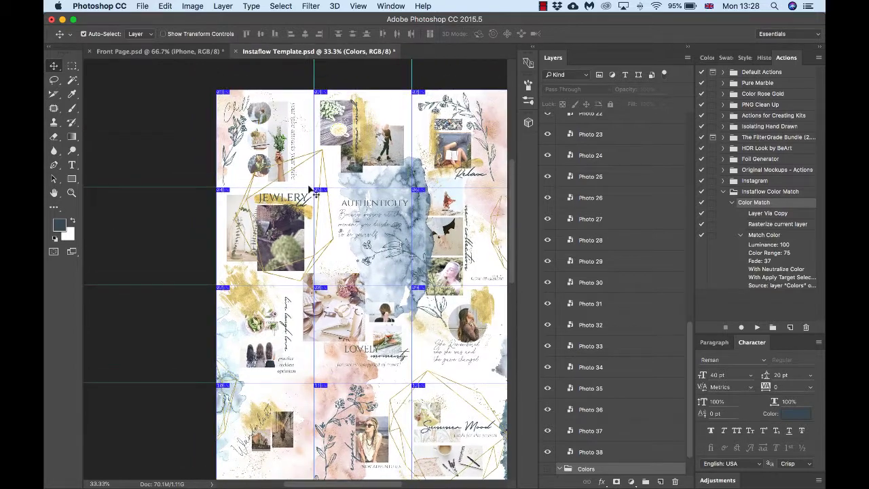
{"action": "left_click", "coordinate": [258, 141]}
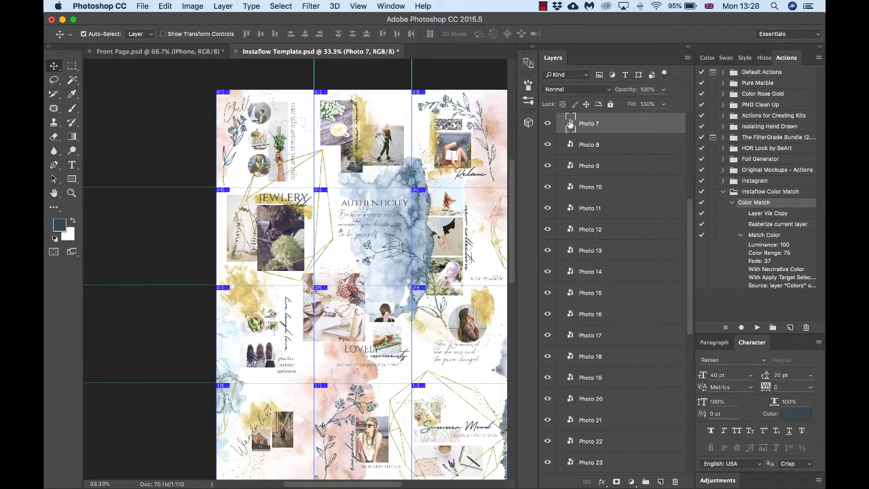
{"action": "double_click", "coordinate": [570, 124]}
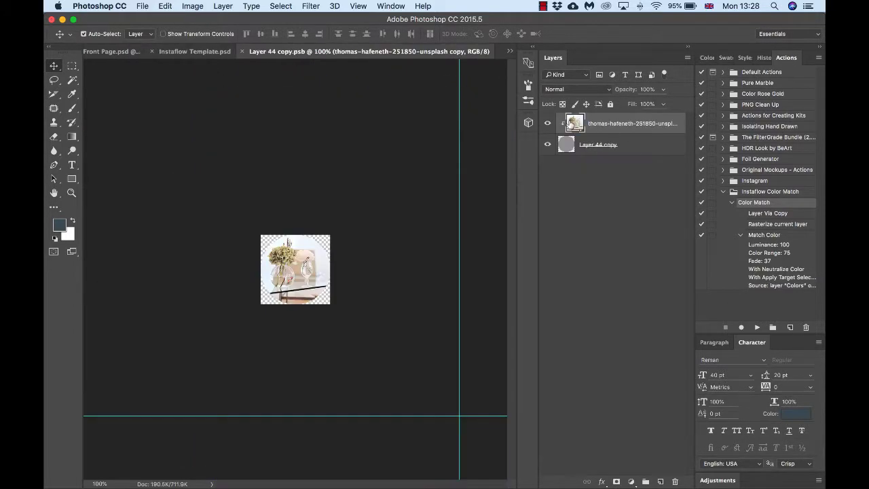
{"action": "right_click", "coordinate": [615, 128]}
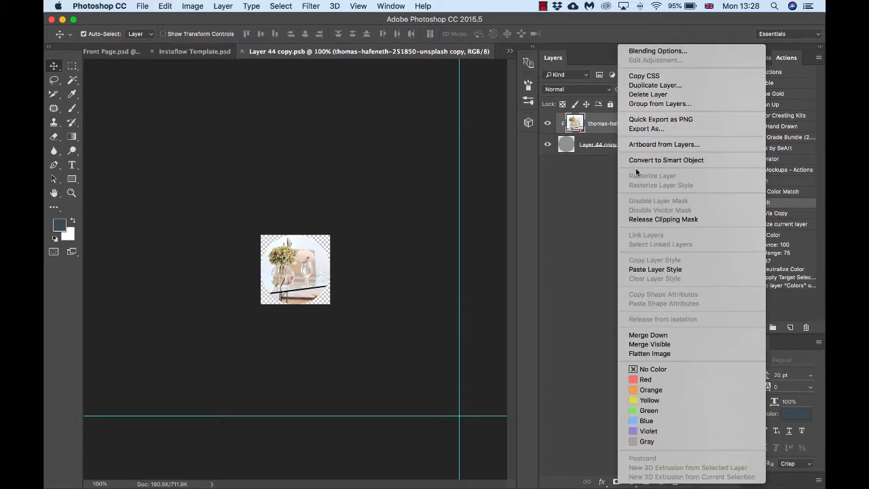
{"action": "left_click", "coordinate": [643, 220]}
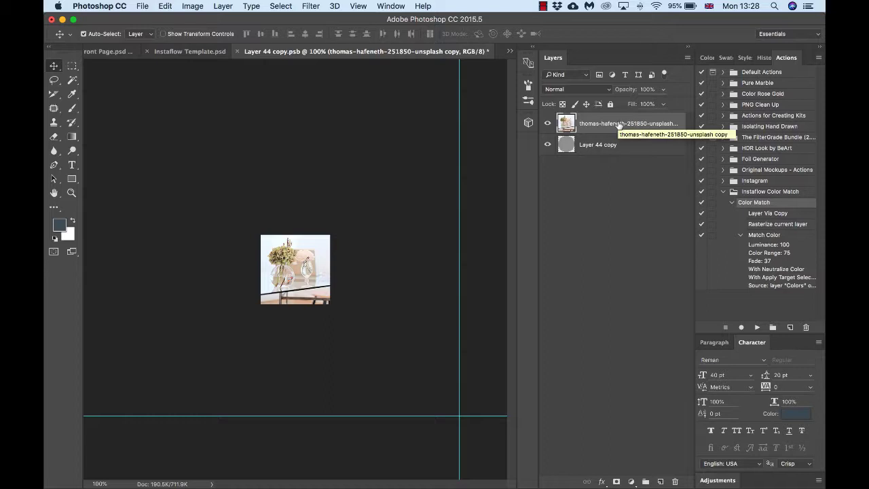
Clip the photo to the circle on Layer 44 copy again and close the smart object without saving.
{"action": "left_click_drag", "start_coordinate": [616, 130], "coordinate": [615, 131]}
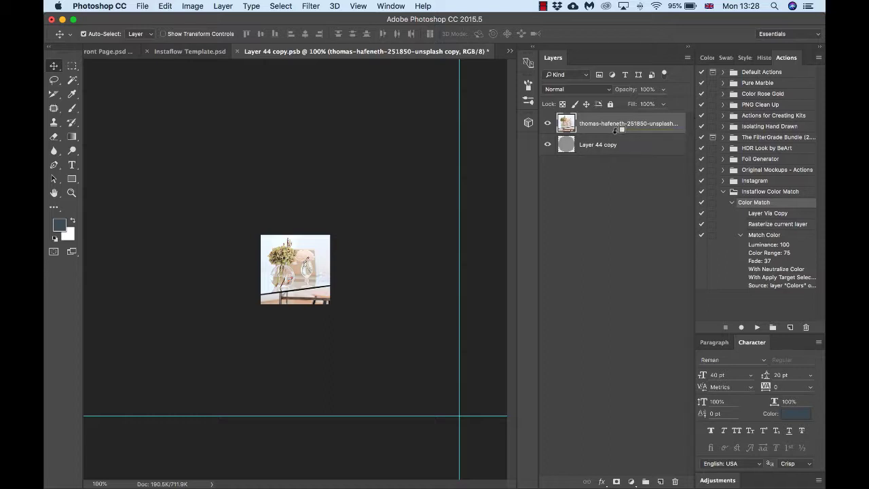
{"action": "left_click", "coordinate": [615, 129], "text": "alt"}
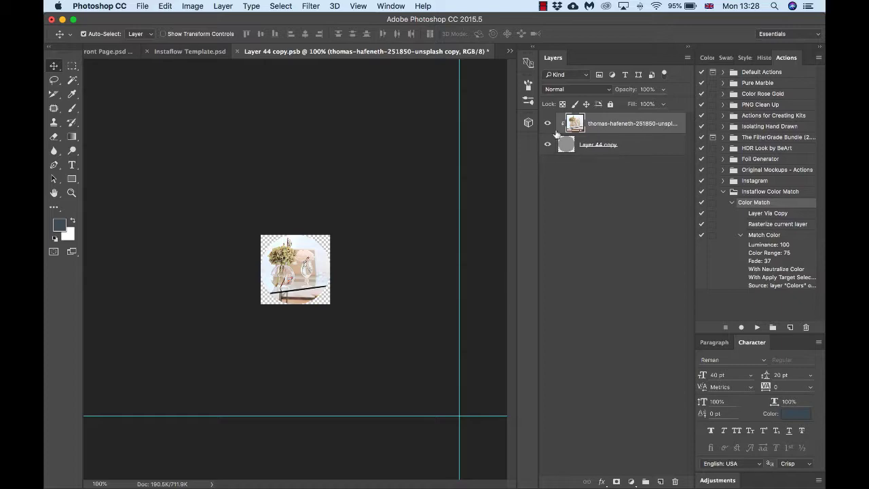
{"action": "left_click", "coordinate": [237, 51]}
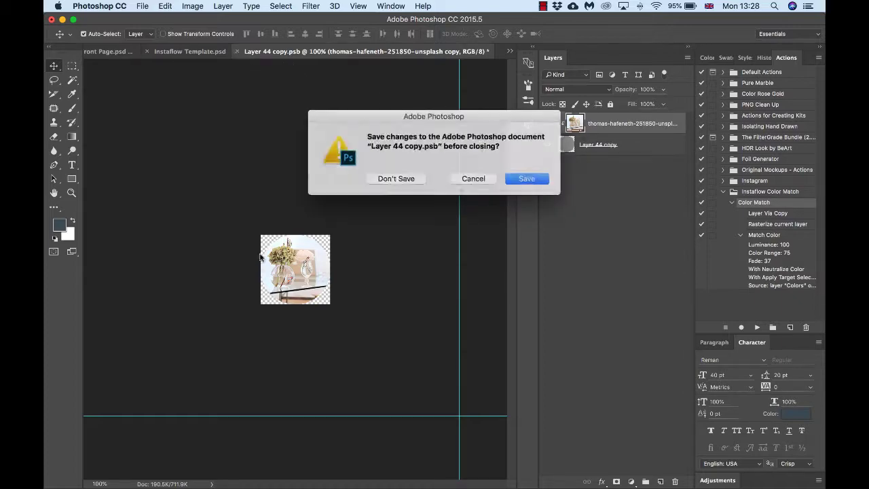
{"action": "left_click", "coordinate": [400, 179]}
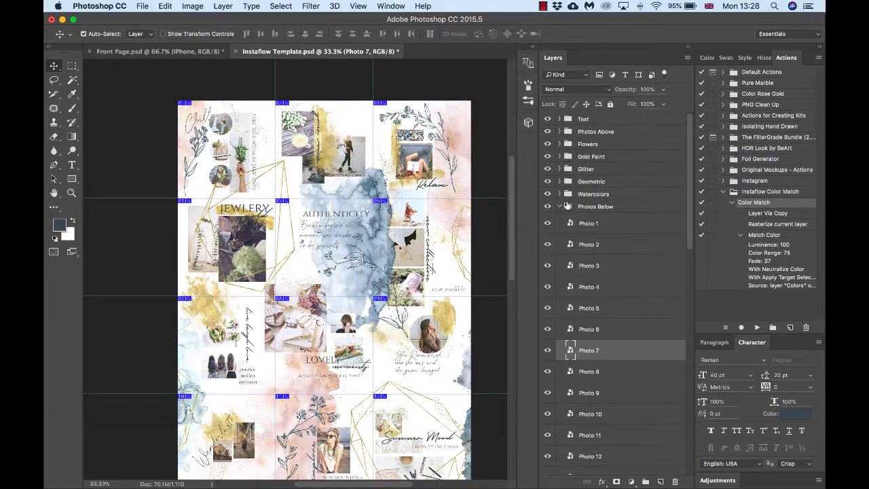
Collapse the Photos Below and Colors layer groups in Instaflow Template.psd.
{"action": "left_click", "coordinate": [560, 207]}
{"action": "left_click", "coordinate": [557, 220]}
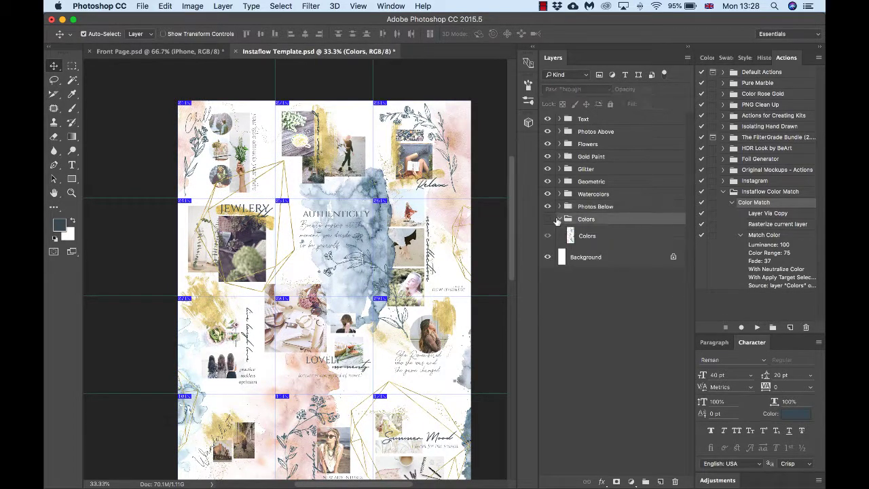
{"action": "left_click", "coordinate": [559, 219]}
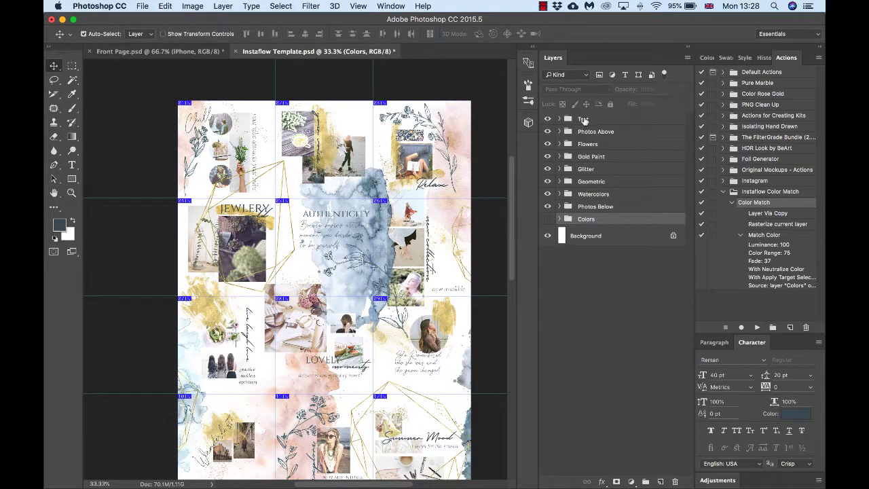
Review the template's Text, Photos Above and Photos Below layer groups by selecting each one.
{"action": "left_click", "coordinate": [585, 120]}
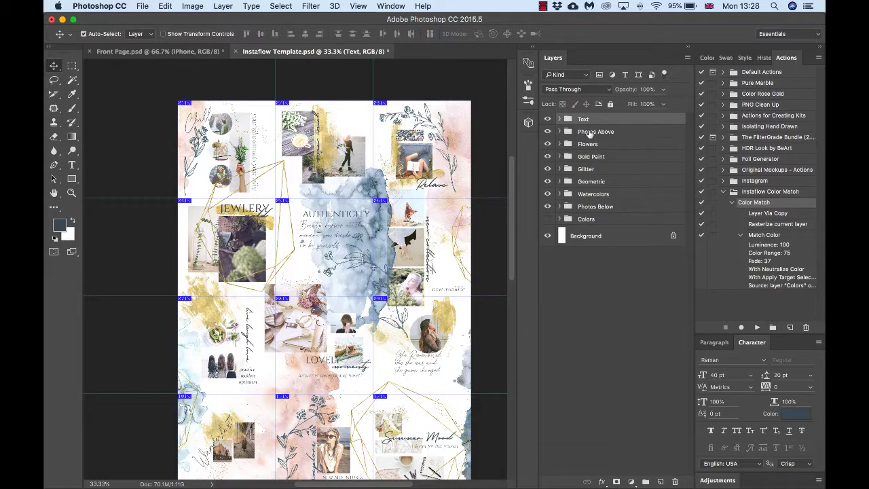
{"action": "left_click", "coordinate": [590, 133]}
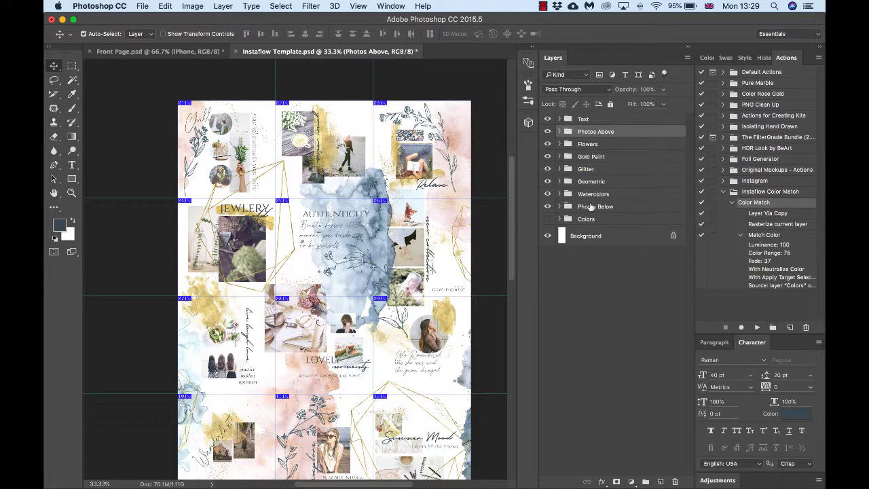
{"action": "left_click", "coordinate": [591, 206]}
{"action": "left_click", "coordinate": [589, 134]}
{"action": "left_click", "coordinate": [583, 207]}
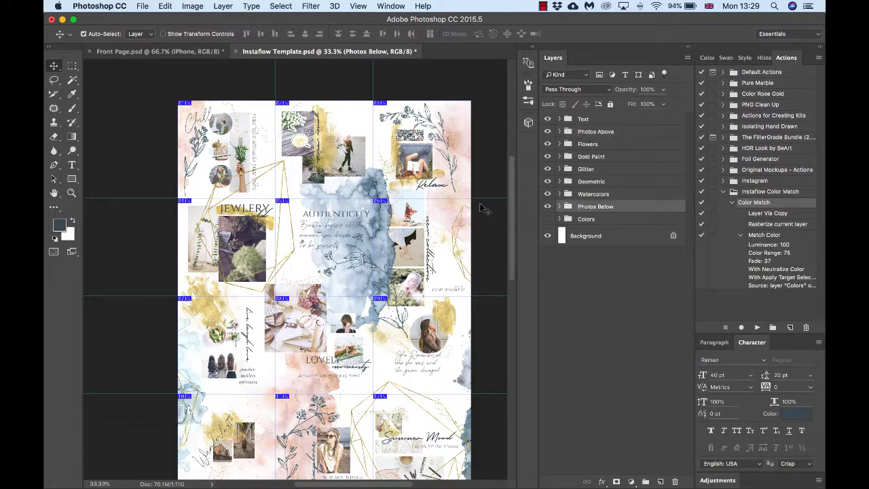
Examine how photos sit above or below the watercolour and gold elements across the template, down to the "Find your abundance" post.
{"action": "key", "text": "super+plus"}
{"action": "key", "text": "super+plus"}
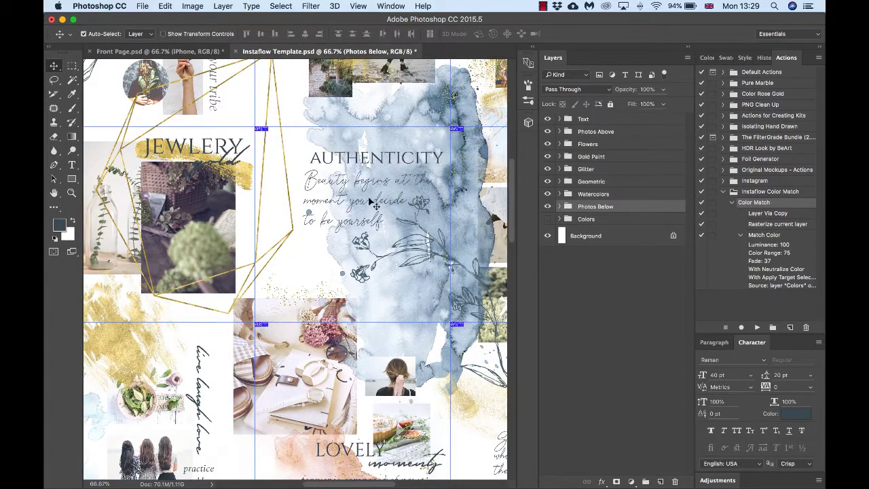
{"action": "scroll", "coordinate": [377, 201], "scroll_direction": "up", "scroll_amount": 3}
{"action": "scroll", "coordinate": [372, 203], "scroll_direction": "up", "scroll_amount": 2}
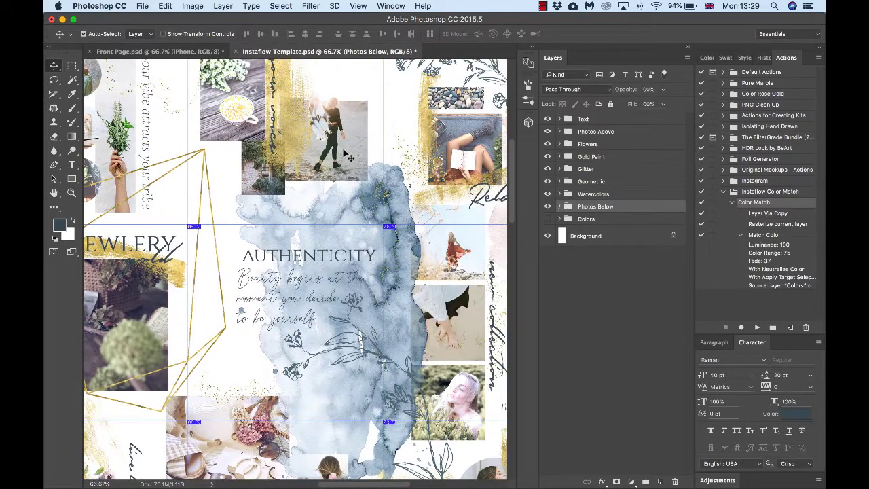
{"action": "scroll", "coordinate": [348, 156], "scroll_direction": "right", "scroll_amount": 5}
{"action": "scroll", "coordinate": [311, 230], "scroll_direction": "down", "scroll_amount": 5}
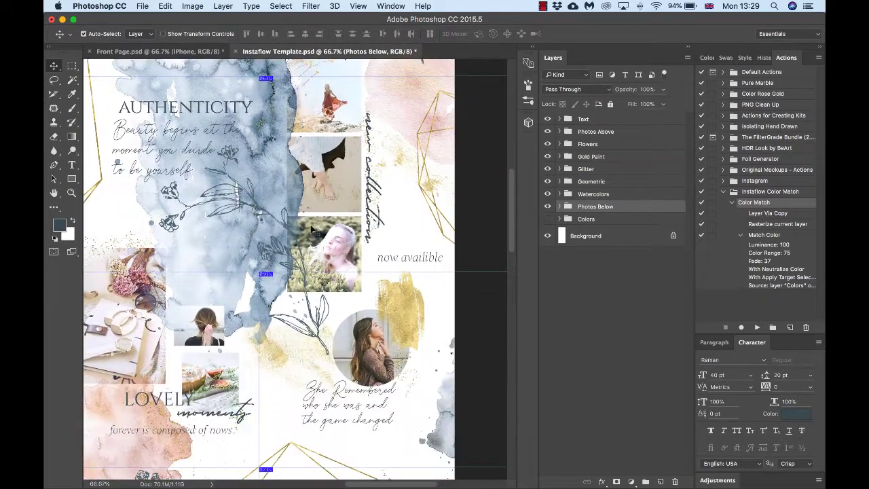
{"action": "scroll", "coordinate": [311, 230], "scroll_direction": "down", "scroll_amount": 6}
{"action": "scroll", "coordinate": [262, 289], "scroll_direction": "left", "scroll_amount": 3}
{"action": "scroll", "coordinate": [262, 284], "scroll_direction": "left", "scroll_amount": 3}
{"action": "scroll", "coordinate": [258, 279], "scroll_direction": "down", "scroll_amount": 6}
{"action": "scroll", "coordinate": [258, 299], "scroll_direction": "right", "scroll_amount": 3}
{"action": "scroll", "coordinate": [258, 342], "scroll_direction": "down", "scroll_amount": 10}
{"action": "scroll", "coordinate": [255, 336], "scroll_direction": "left", "scroll_amount": 5}
{"action": "scroll", "coordinate": [280, 326], "scroll_direction": "down", "scroll_amount": 1}
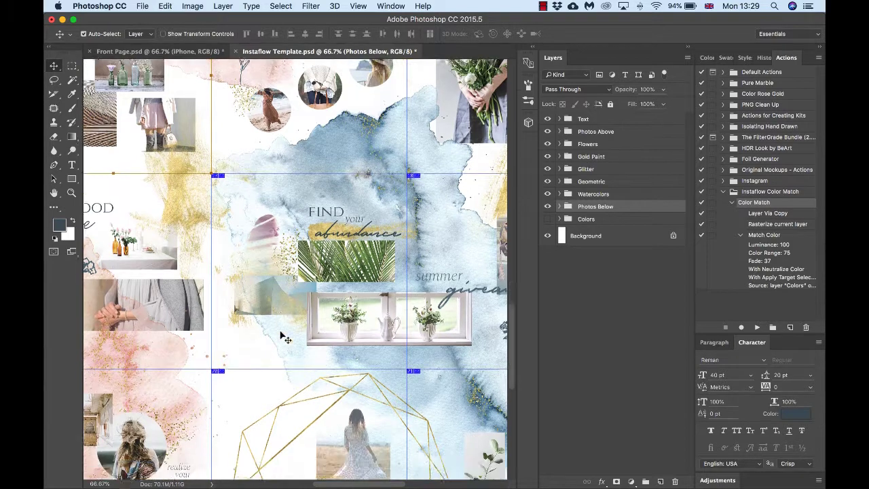
{"action": "scroll", "coordinate": [284, 337], "scroll_direction": "down", "scroll_amount": 1}
Compare the group placement of the window photo and the faded photo beside it in the "Find your abundance" post.
{"action": "left_click", "coordinate": [359, 303]}
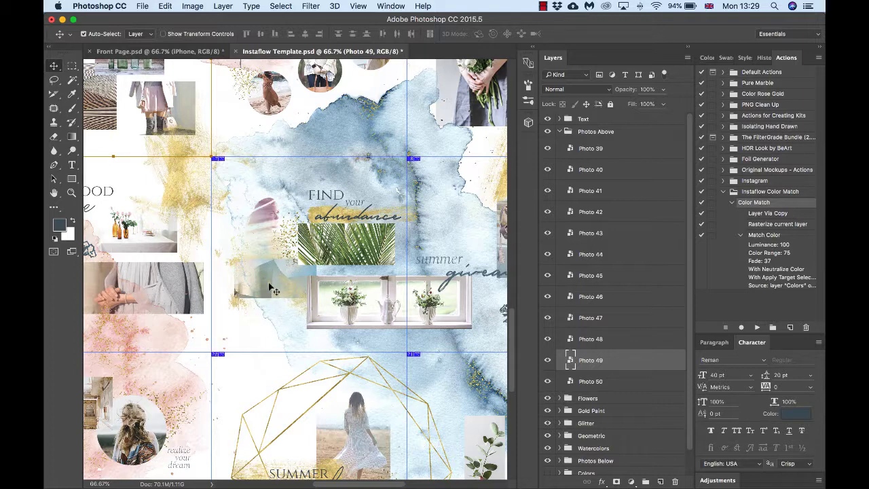
{"action": "left_click", "coordinate": [560, 132]}
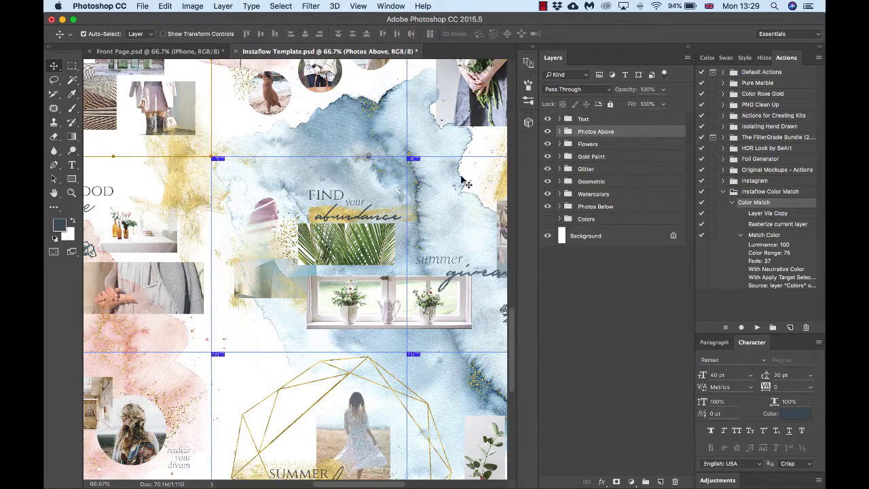
{"action": "left_click", "coordinate": [246, 296]}
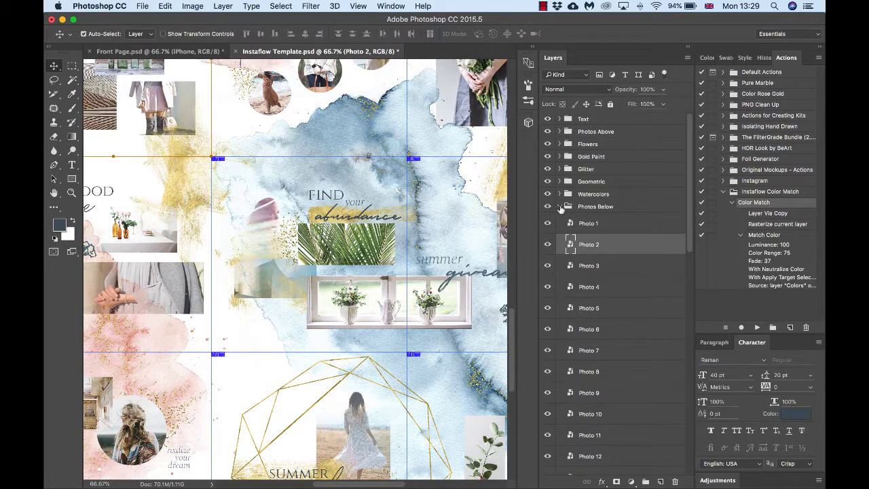
{"action": "left_click", "coordinate": [560, 207]}
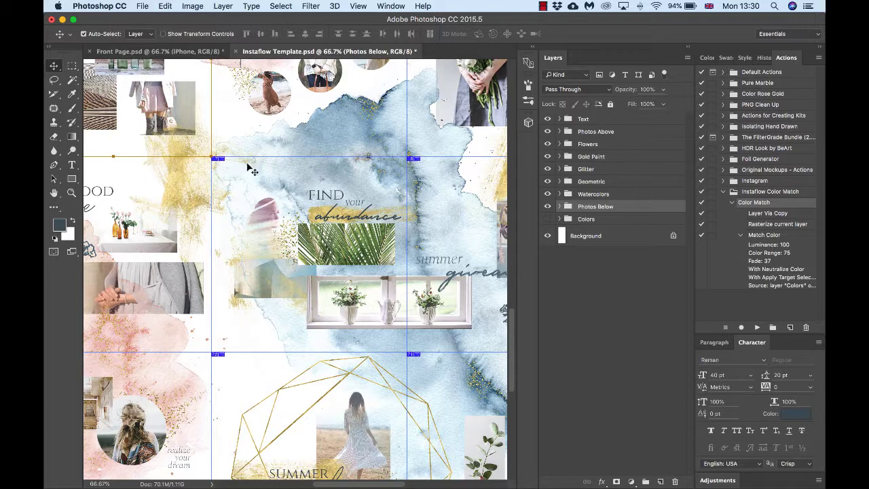
{"action": "left_click", "coordinate": [370, 306]}
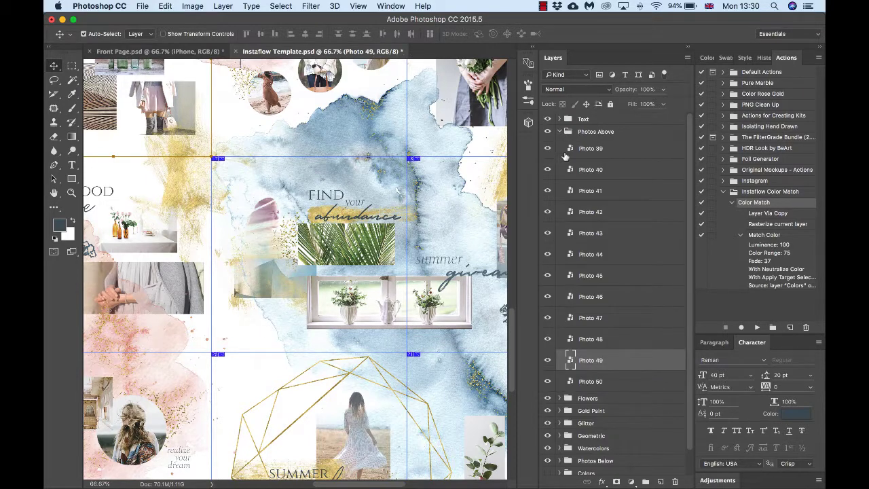
Try moving the window photo's layer, Photo 49, from Photos Above into the Photos Below group, and undo the move.
{"action": "scroll", "coordinate": [564, 157], "scroll_direction": "down", "scroll_amount": 2}
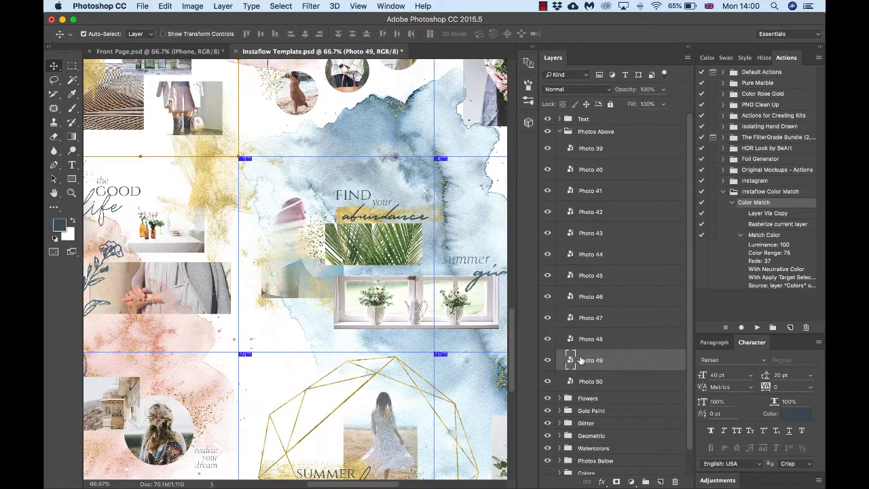
{"action": "left_click_drag", "start_coordinate": [581, 360], "coordinate": [581, 463]}
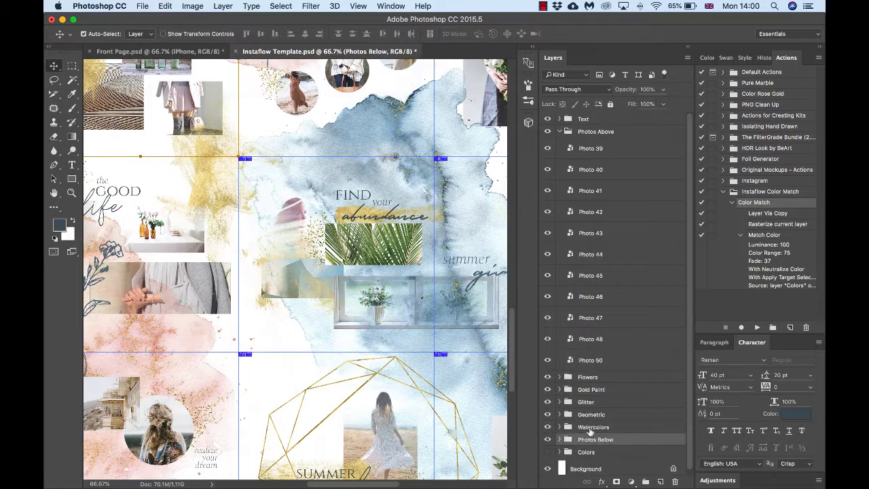
{"action": "key", "text": "super+z"}
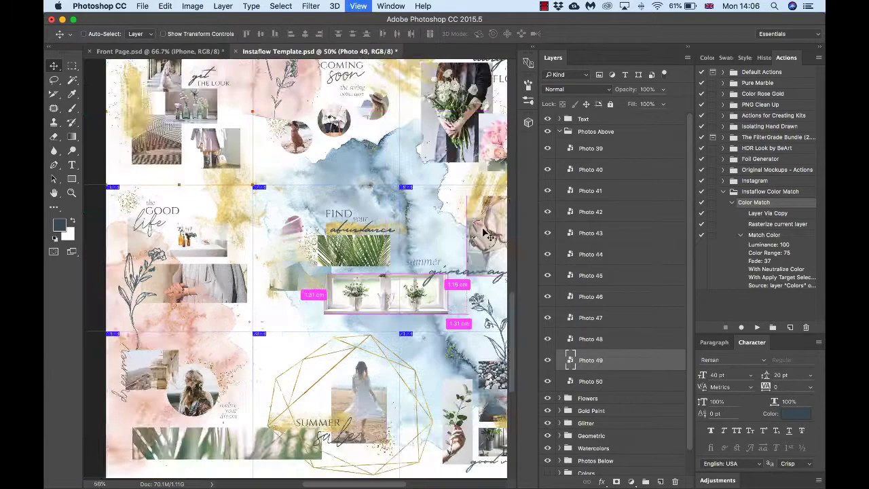
Start a Save for Web (Legacy) export of the whole template with PNG-24 as the file format.
{"action": "key", "text": "super+minus"}
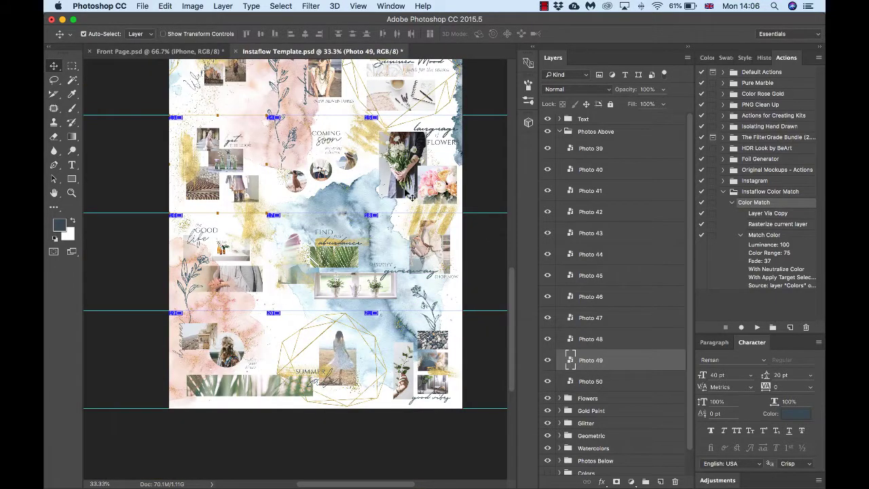
{"action": "scroll", "coordinate": [412, 198], "scroll_direction": "up", "scroll_amount": 10}
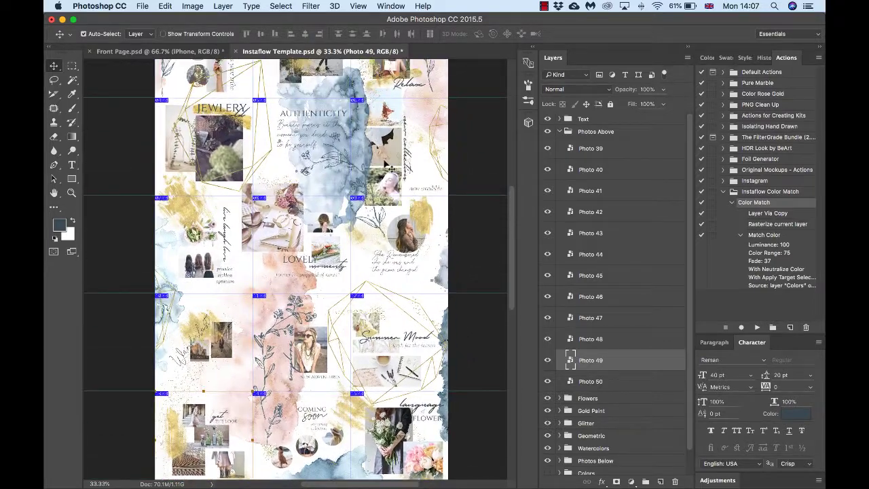
{"action": "scroll", "coordinate": [386, 163], "scroll_direction": "down", "scroll_amount": 9}
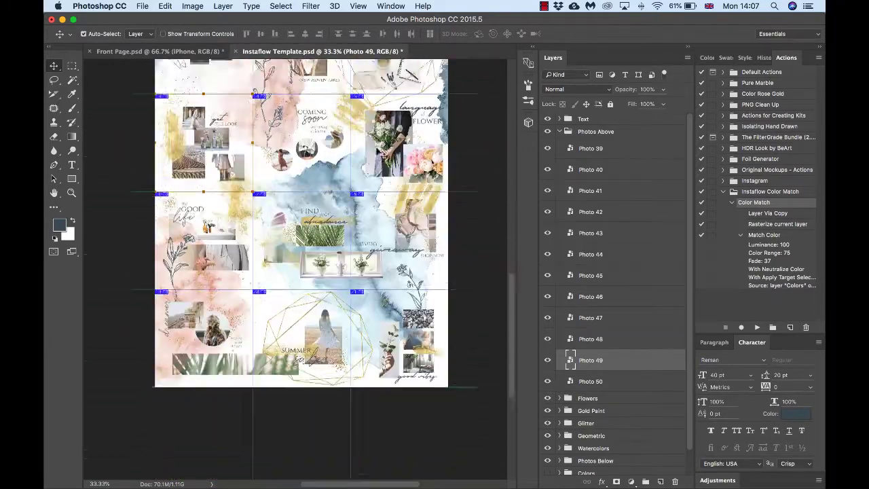
{"action": "scroll", "coordinate": [382, 155], "scroll_direction": "up", "scroll_amount": 2}
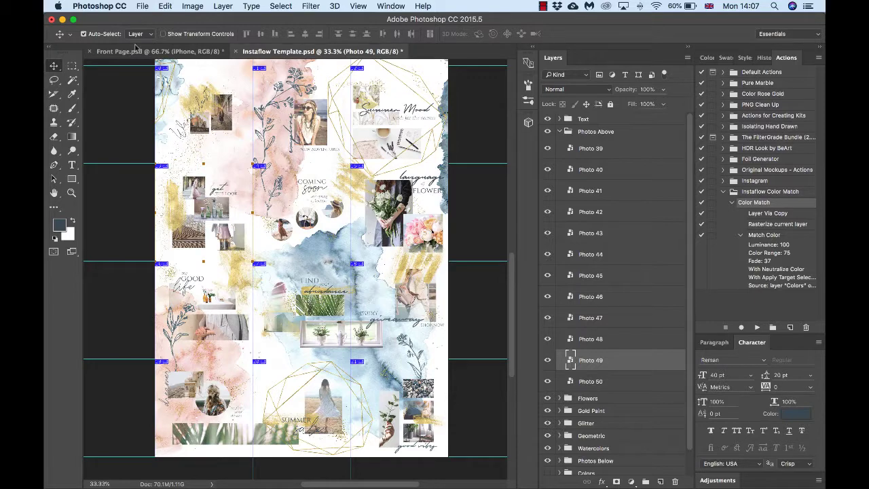
{"action": "left_click", "coordinate": [141, 6]}
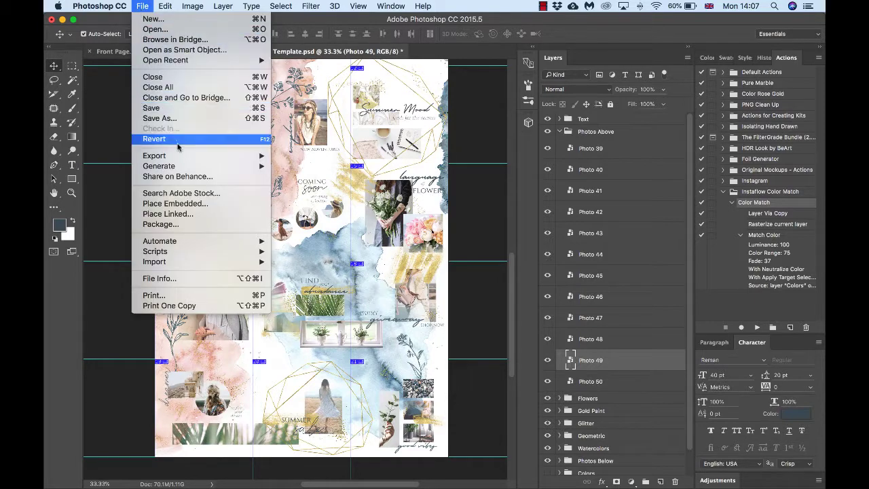
{"action": "mouse_move", "coordinate": [179, 157]}
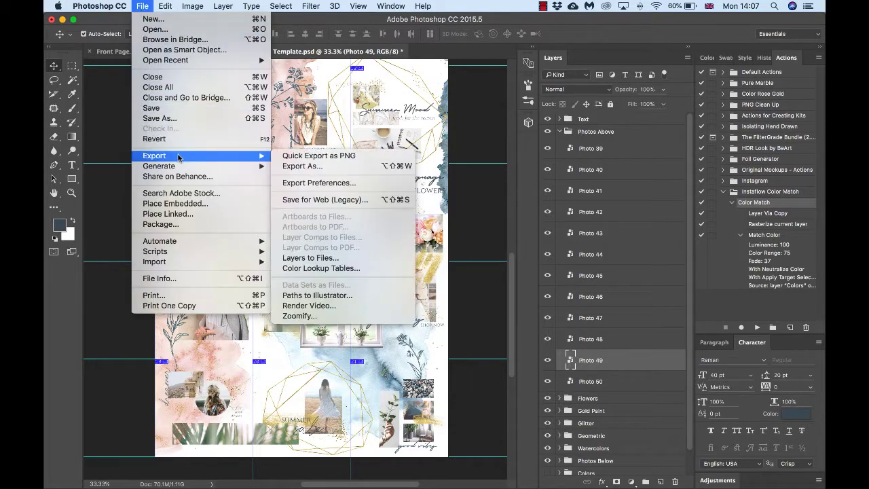
{"action": "left_click", "coordinate": [306, 199]}
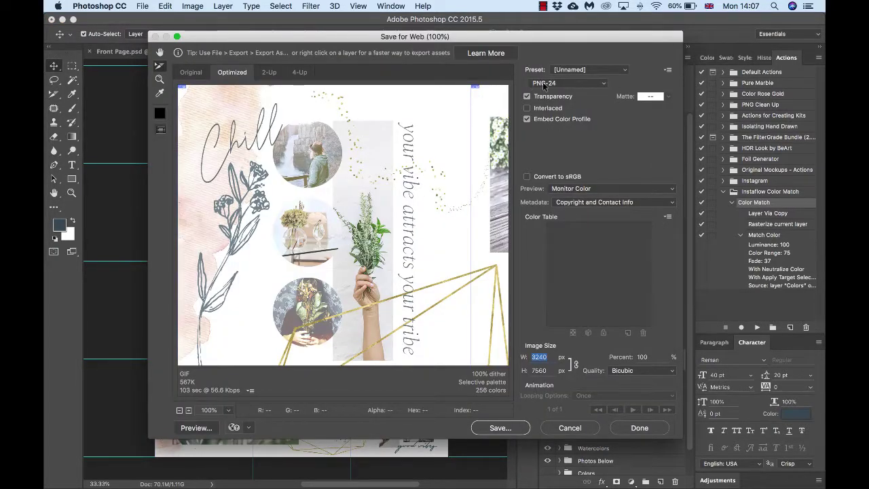
{"action": "left_click", "coordinate": [567, 83]}
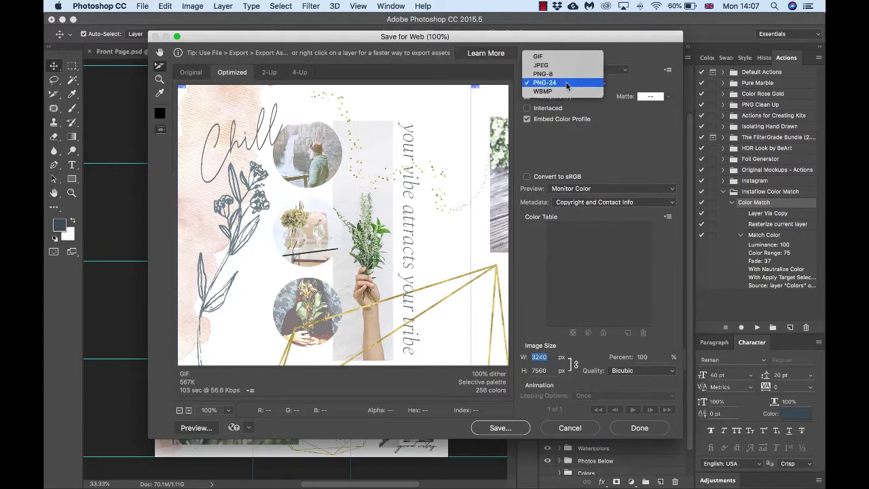
{"action": "left_click", "coordinate": [567, 85]}
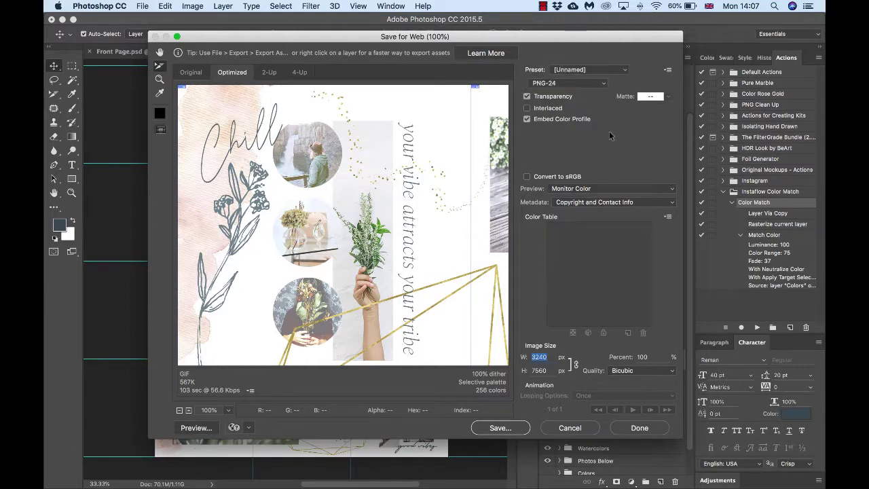
Proceed to saving Instaflow-Template.png in the All Tiles folder with All Slices chosen for export.
{"action": "left_click", "coordinate": [486, 428]}
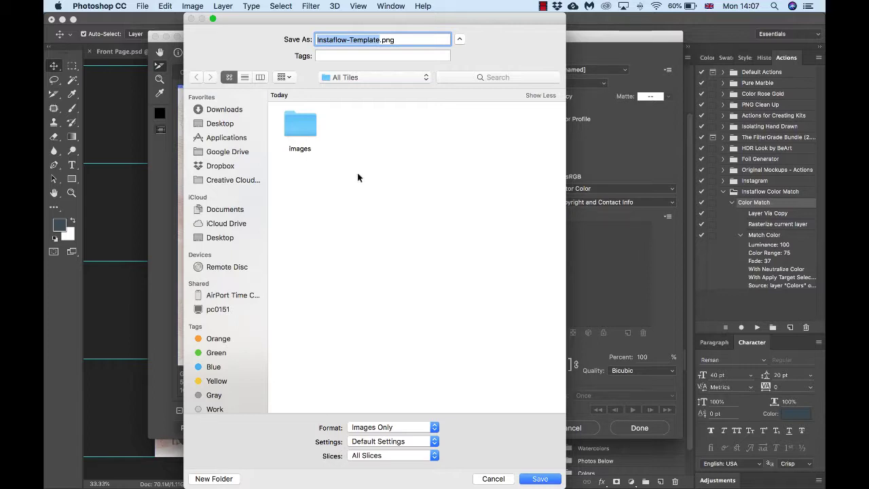
{"action": "left_click", "coordinate": [368, 458]}
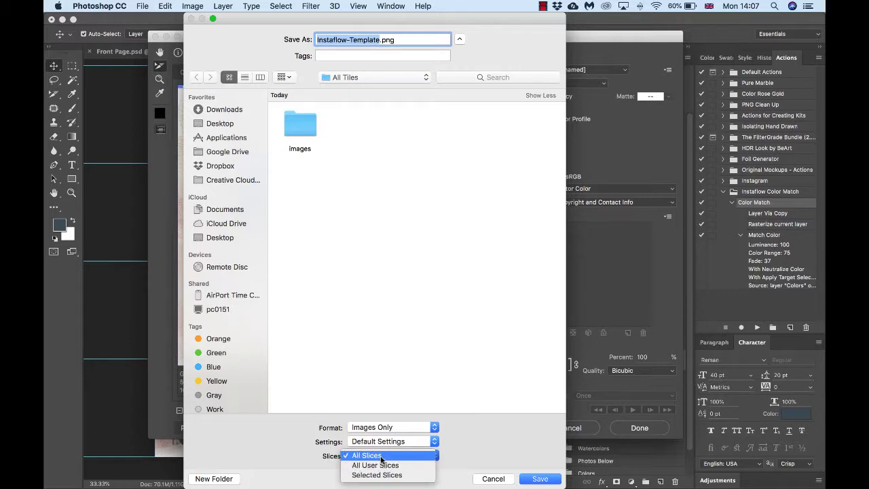
{"action": "left_click", "coordinate": [381, 457]}
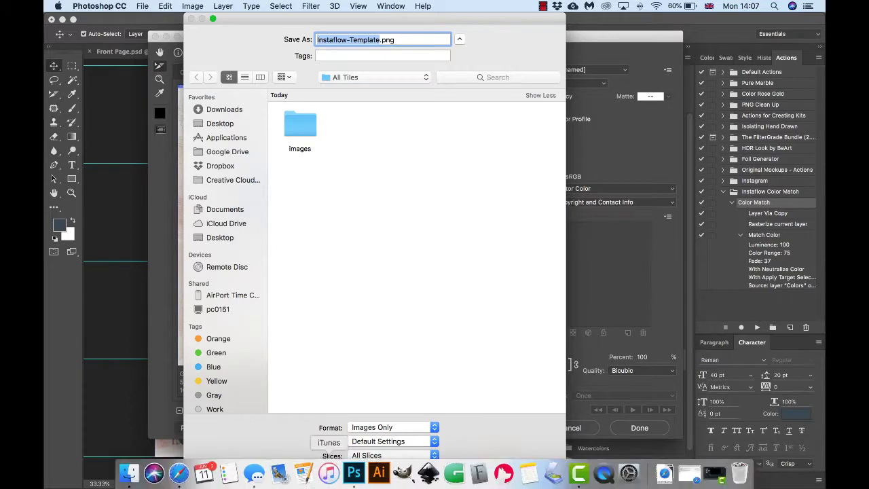
Switch to Finder and look through the exported Instagram-Grid PNG tiles in the images folder.
{"action": "left_click", "coordinate": [128, 474]}
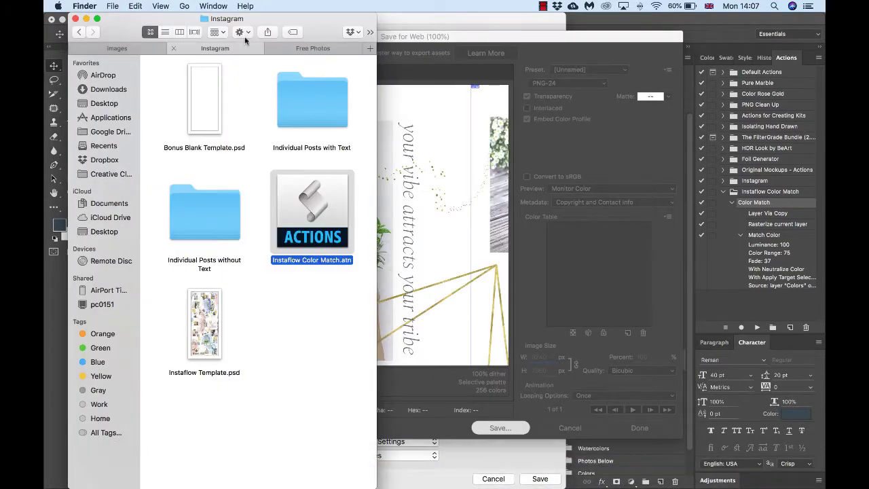
{"action": "left_click", "coordinate": [136, 50]}
{"action": "scroll", "coordinate": [219, 309], "scroll_direction": "down", "scroll_amount": 10}
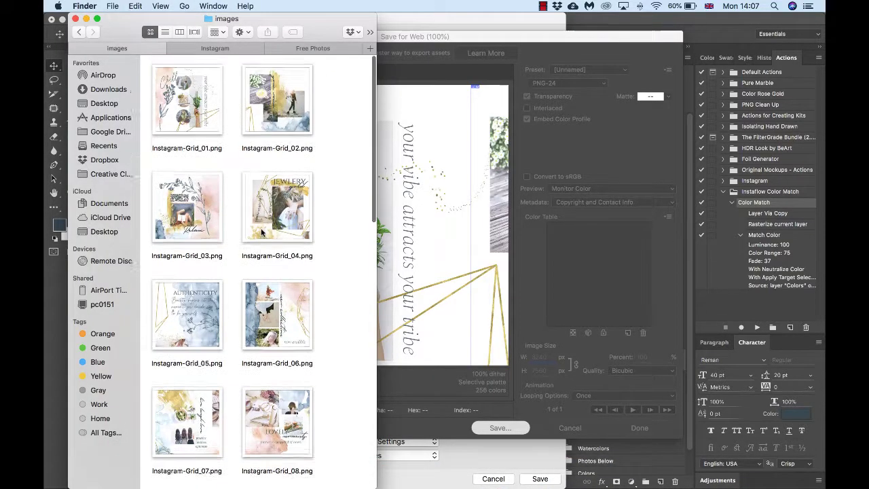
{"action": "scroll", "coordinate": [261, 233], "scroll_direction": "up", "scroll_amount": 5}
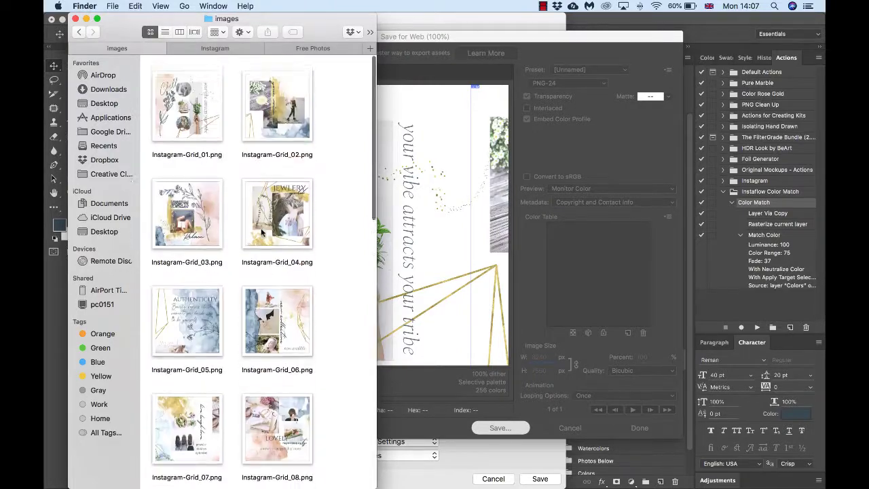
{"action": "scroll", "coordinate": [262, 233], "scroll_direction": "down", "scroll_amount": 5}
{"action": "scroll", "coordinate": [261, 233], "scroll_direction": "up", "scroll_amount": 10}
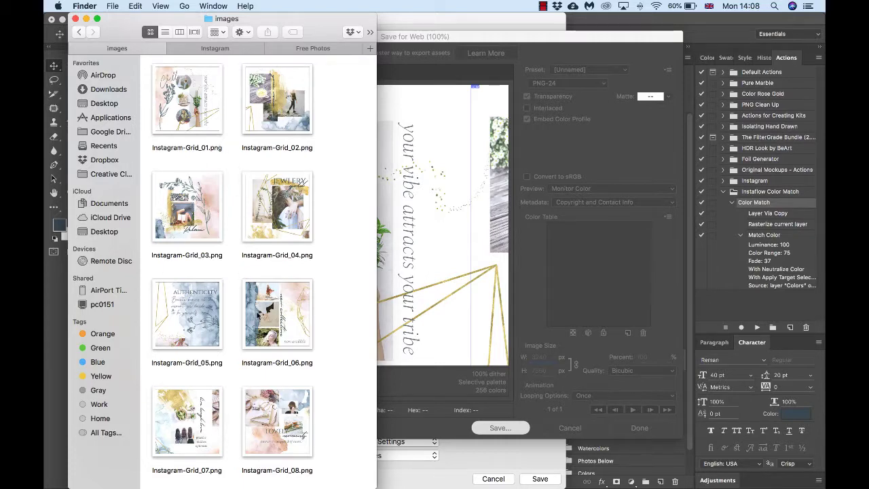
{"action": "scroll", "coordinate": [192, 213], "scroll_direction": "down", "scroll_amount": 10}
{"action": "scroll", "coordinate": [193, 213], "scroll_direction": "up", "scroll_amount": 10}
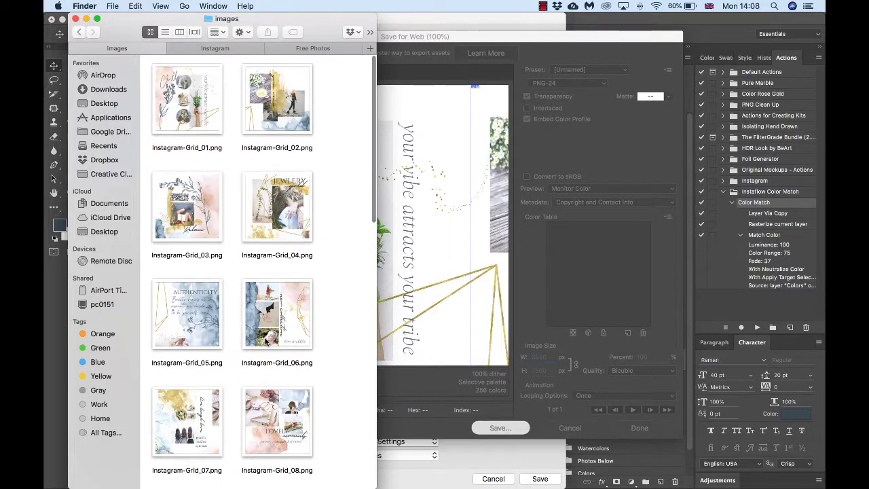
Return to Photoshop, set the export to Selected Slices, and cancel both the save and the Save for Web export.
{"action": "key", "text": "super+Tab"}
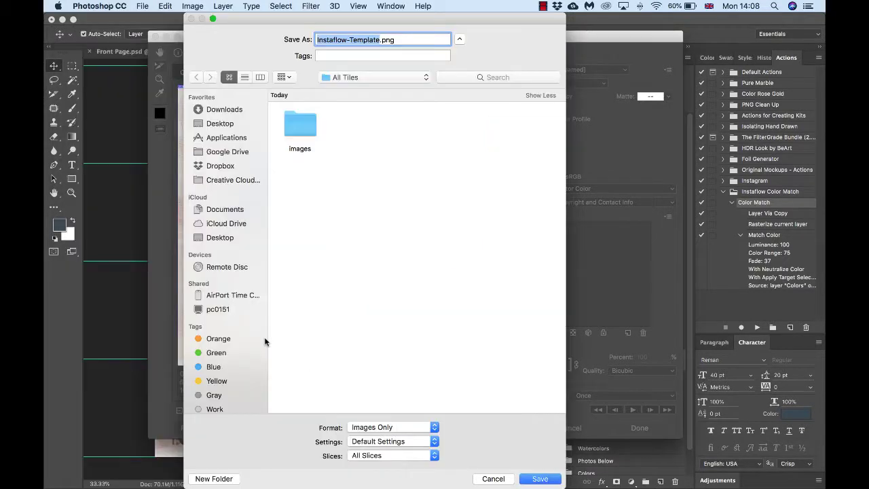
{"action": "left_click", "coordinate": [366, 455]}
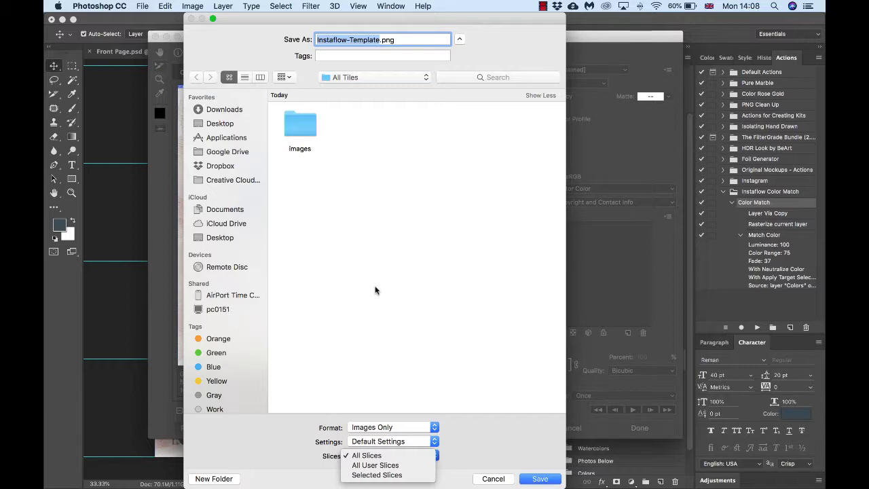
{"action": "left_click", "coordinate": [377, 475]}
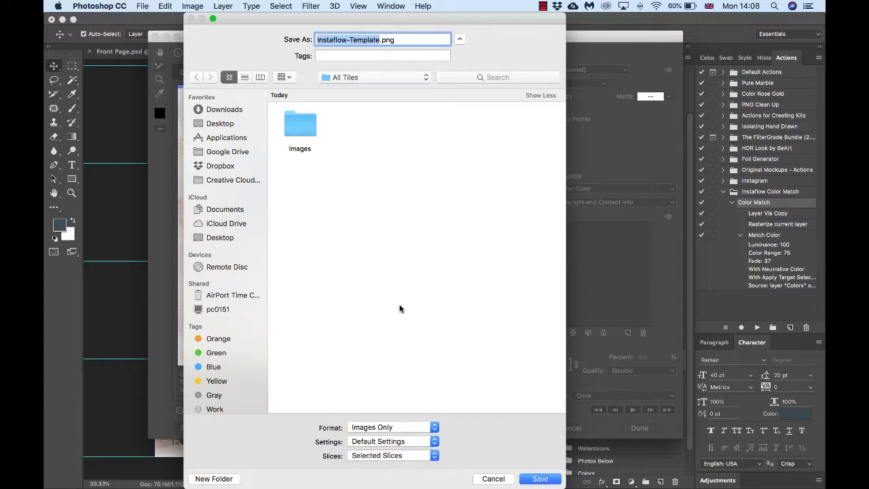
{"action": "left_click", "coordinate": [493, 479]}
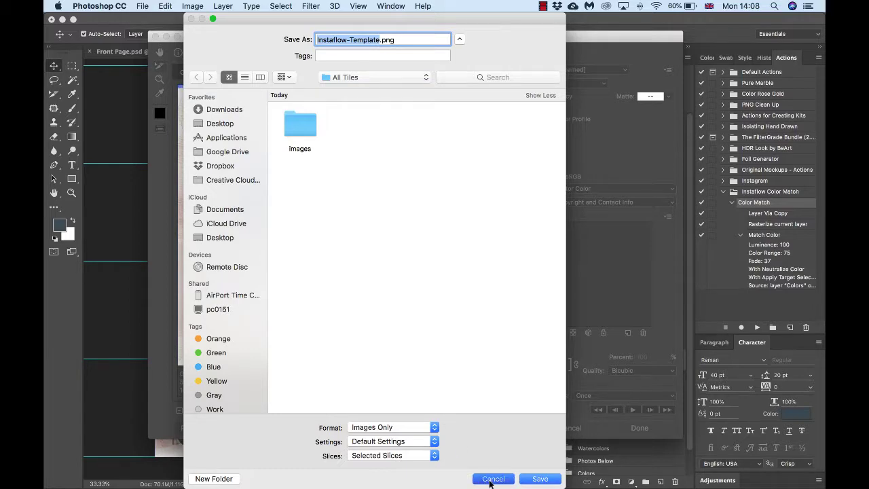
{"action": "left_click", "coordinate": [568, 429]}
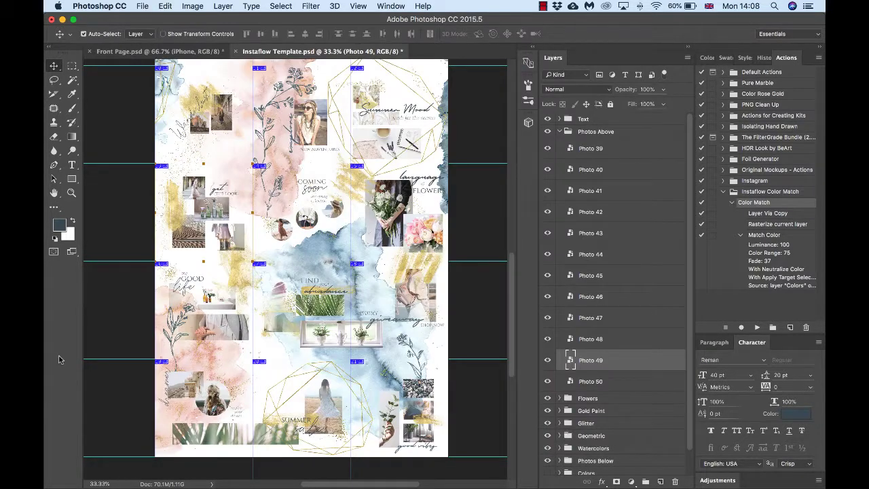
Select the "Find your abundance" post's slice in the template with the Slice Select Tool.
{"action": "key", "text": "a"}
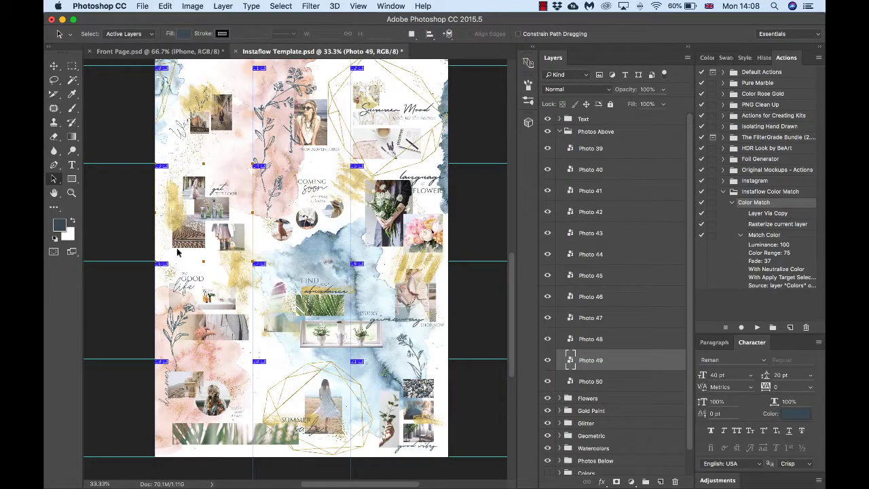
{"action": "left_click", "coordinate": [53, 98]}
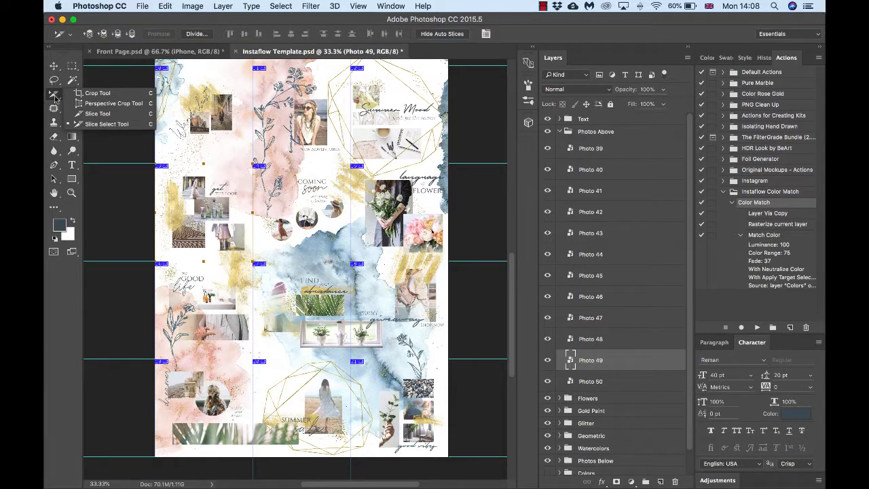
{"action": "left_click", "coordinate": [89, 125]}
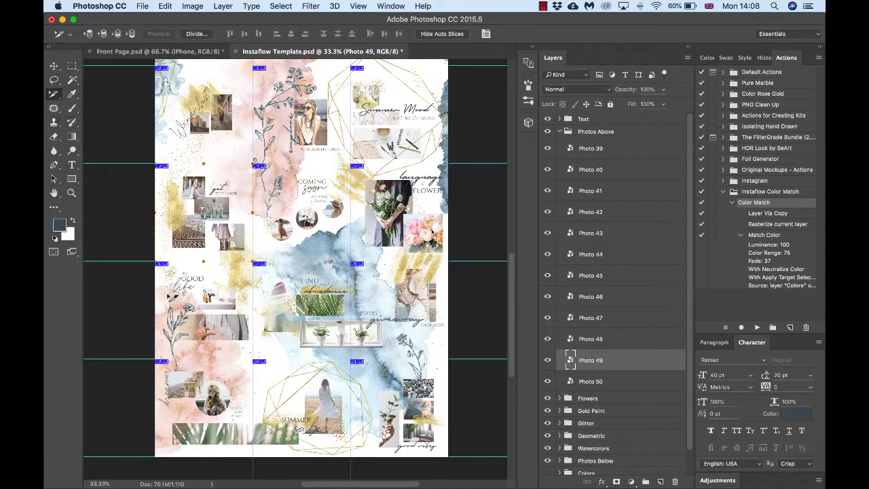
{"action": "scroll", "coordinate": [251, 304], "scroll_direction": "up", "scroll_amount": 10}
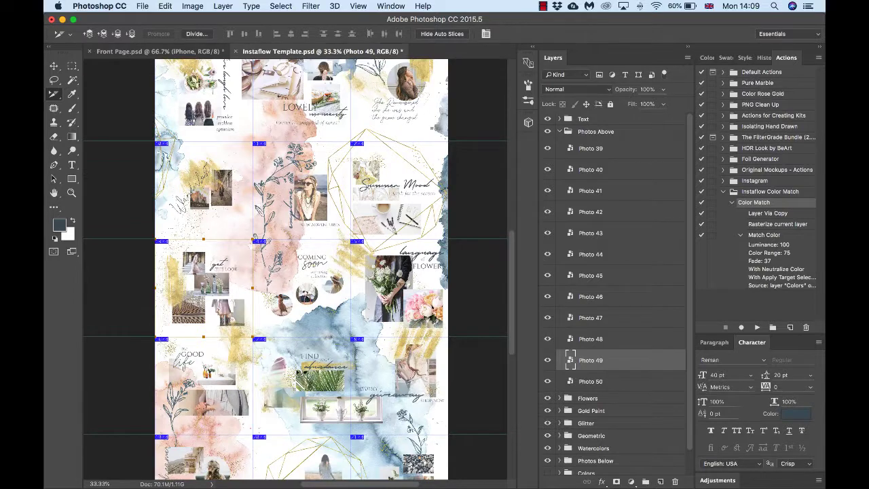
{"action": "scroll", "coordinate": [299, 374], "scroll_direction": "down", "scroll_amount": 5}
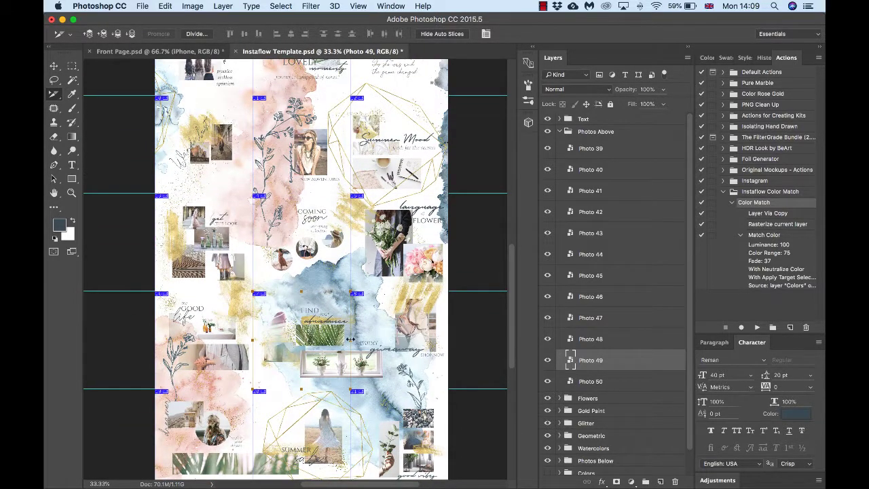
Begin a PNG-24 Save for Web export limited to Selected Slices, and cancel it at the file-saving stage.
{"action": "left_click", "coordinate": [144, 6]}
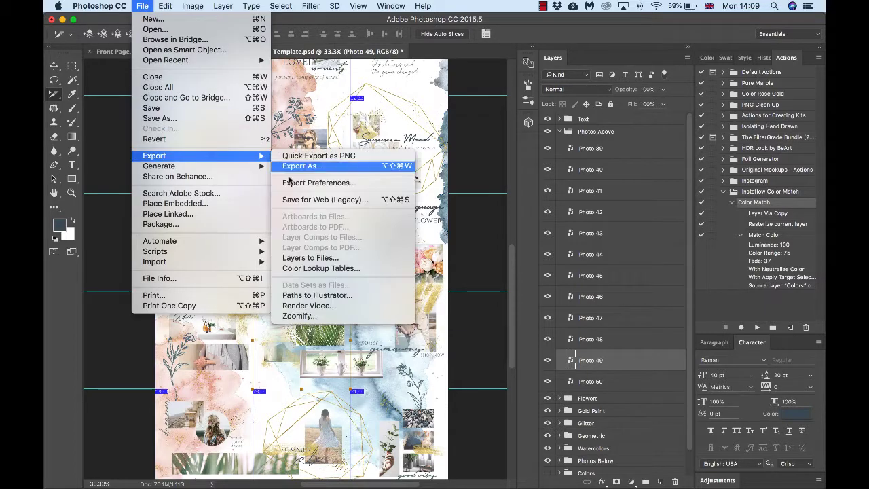
{"action": "left_click", "coordinate": [508, 361]}
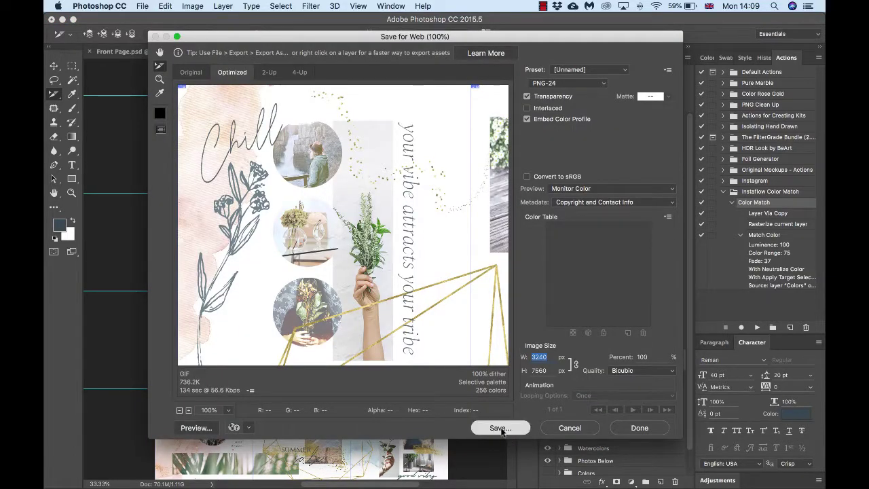
{"action": "left_click", "coordinate": [500, 428]}
{"action": "left_click", "coordinate": [390, 460]}
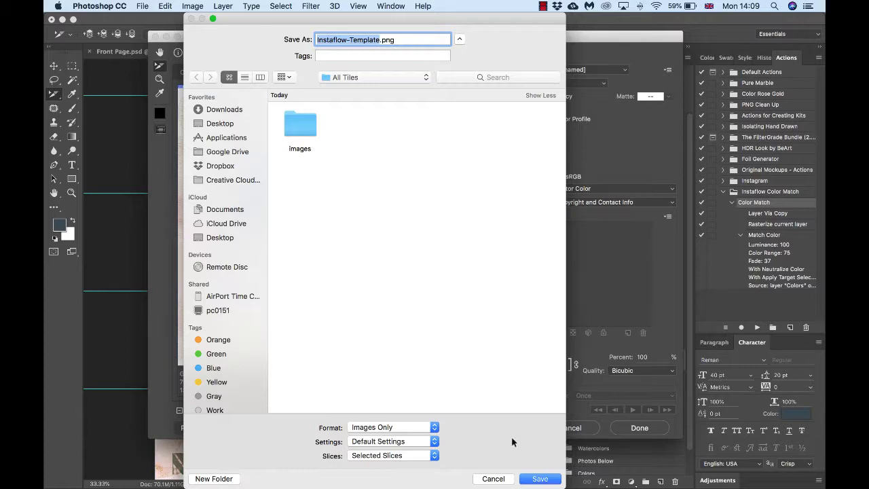
{"action": "left_click", "coordinate": [494, 479]}
Switch to Finder and review the exported post tiles in the images folder down to Instagram-Grid_21.png.
{"action": "left_click", "coordinate": [128, 481]}
{"action": "scroll", "coordinate": [277, 262], "scroll_direction": "down", "scroll_amount": 5}
{"action": "scroll", "coordinate": [282, 255], "scroll_direction": "up", "scroll_amount": 5}
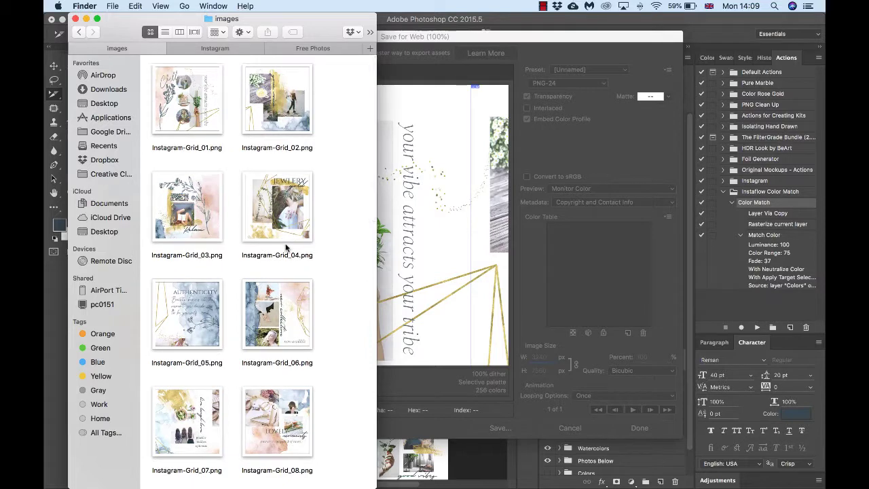
{"action": "scroll", "coordinate": [271, 413], "scroll_direction": "down", "scroll_amount": 10}
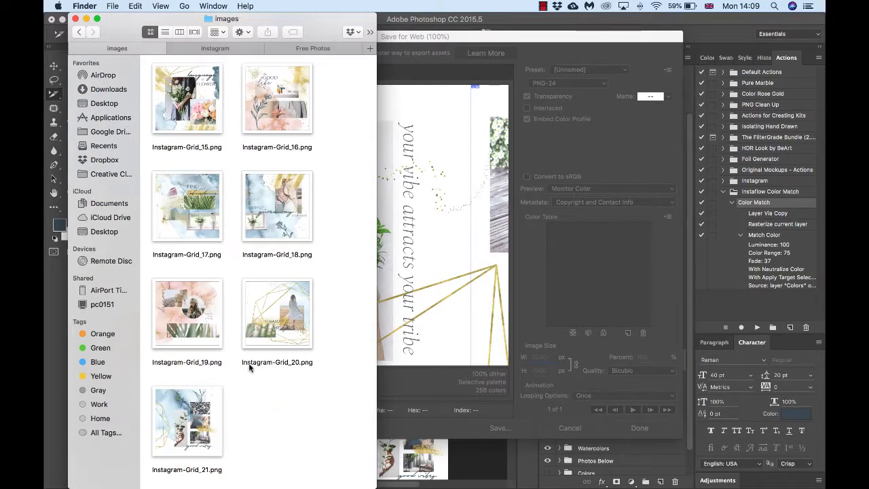
Switch from Finder to Safari and show the Instagram feed preview on the Later.com page.
{"action": "scroll", "coordinate": [197, 201], "scroll_direction": "up", "scroll_amount": 10}
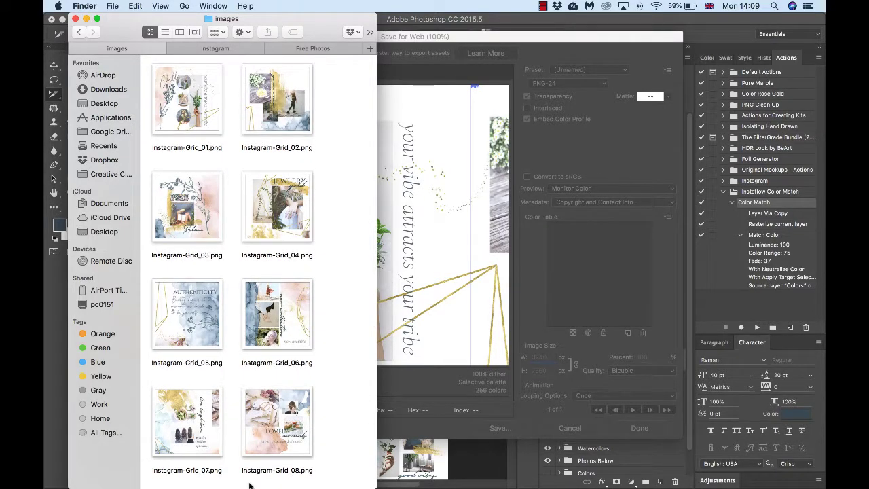
{"action": "left_click", "coordinate": [180, 474]}
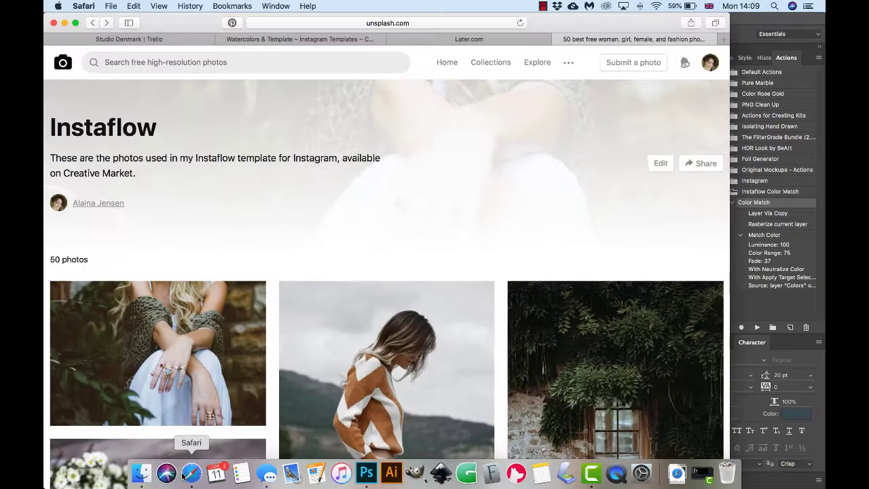
{"action": "left_click", "coordinate": [506, 39]}
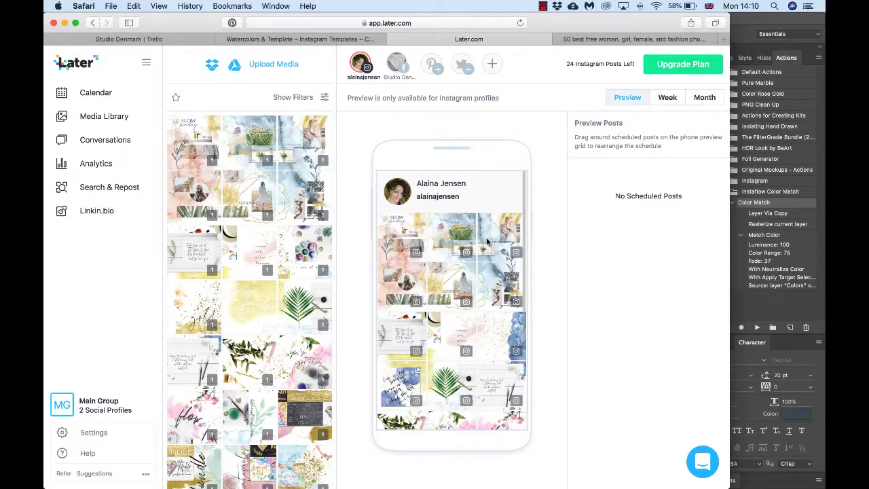
Switch to Finder and select only the tiles Instagram-Grid_01.png to Instagram-Grid_15.png in the images folder, leaving out 16 to 21.
{"action": "mouse_move", "coordinate": [316, 473]}
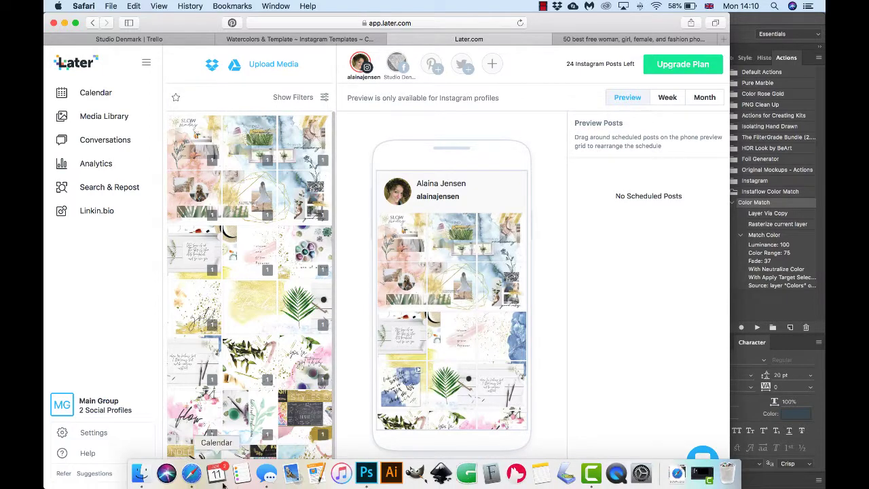
{"action": "left_click", "coordinate": [140, 473]}
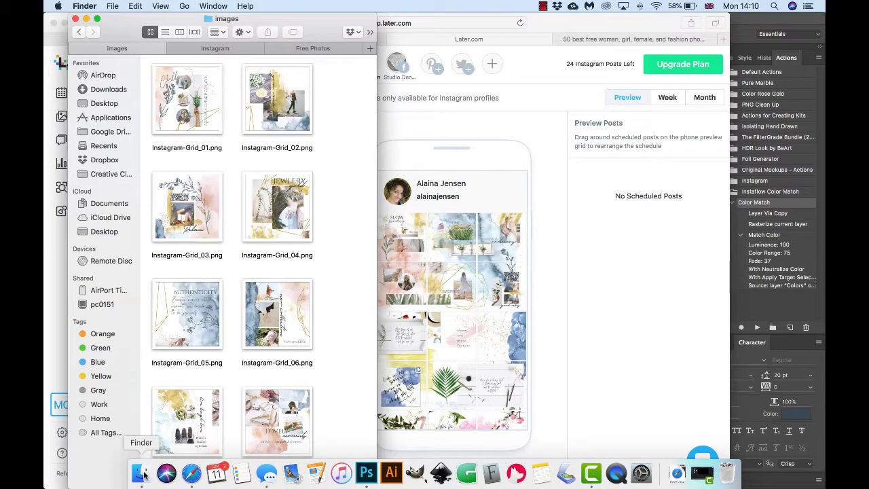
{"action": "left_click", "coordinate": [286, 226]}
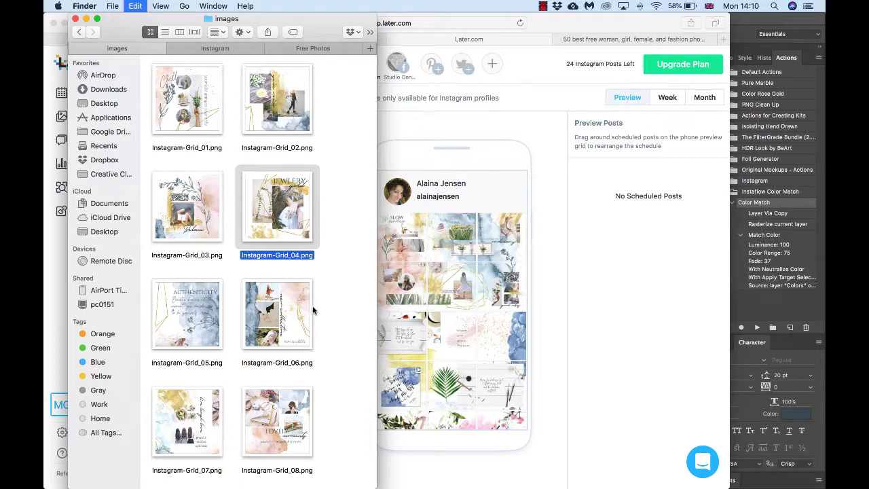
{"action": "key", "text": "super+a"}
{"action": "scroll", "coordinate": [265, 364], "scroll_direction": "down", "scroll_amount": 10}
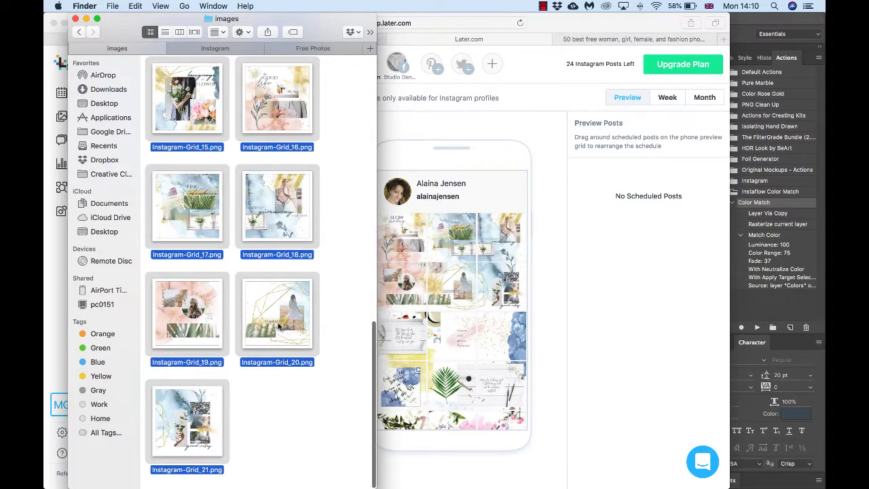
{"action": "left_click", "coordinate": [278, 328], "text": "super"}
{"action": "left_click", "coordinate": [206, 319], "text": "super"}
{"action": "left_click", "coordinate": [206, 425], "text": "super"}
{"action": "left_click", "coordinate": [270, 220], "text": "super"}
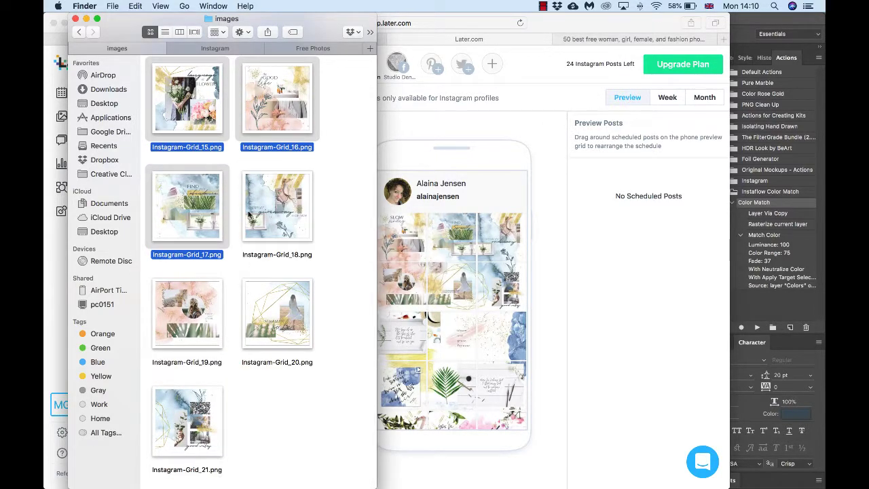
{"action": "left_click", "coordinate": [194, 210], "text": "super"}
{"action": "left_click", "coordinate": [269, 109], "text": "super"}
Upload the selected post tiles from the images folder to the media library in Later.
{"action": "scroll", "coordinate": [267, 108], "scroll_direction": "up", "scroll_amount": 8}
{"action": "scroll", "coordinate": [268, 109], "scroll_direction": "up", "scroll_amount": 5}
{"action": "left_click_drag", "start_coordinate": [273, 193], "coordinate": [426, 206]}
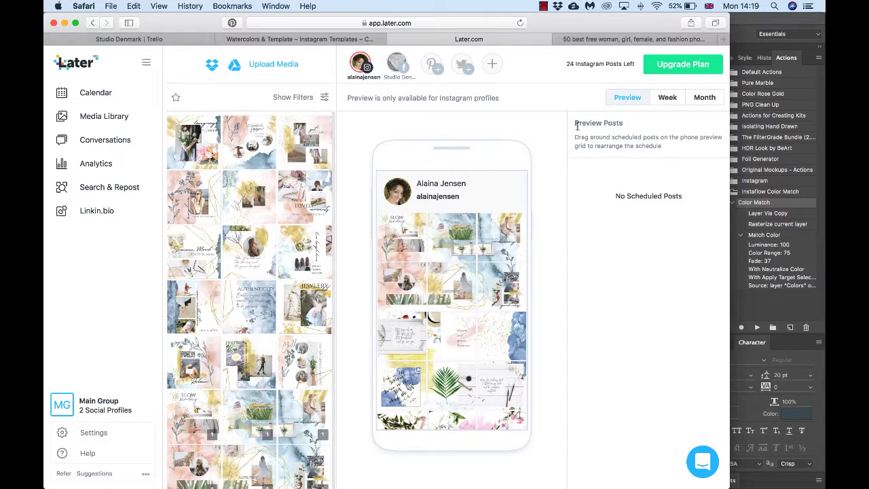
In the month calendar, schedule the "language of flowers" tile for 11 June 2018 with Send Notification, and place the third library tile on 13 June.
{"action": "left_click", "coordinate": [704, 97]}
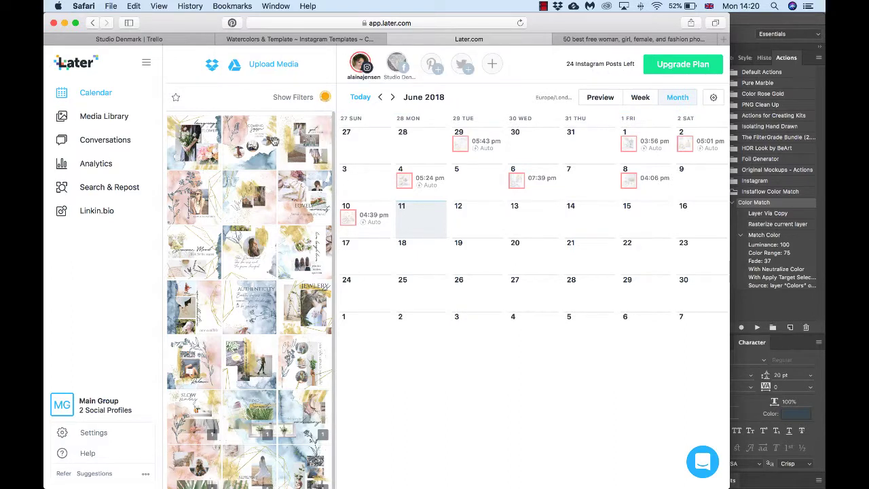
{"action": "left_click_drag", "start_coordinate": [204, 138], "coordinate": [418, 218]}
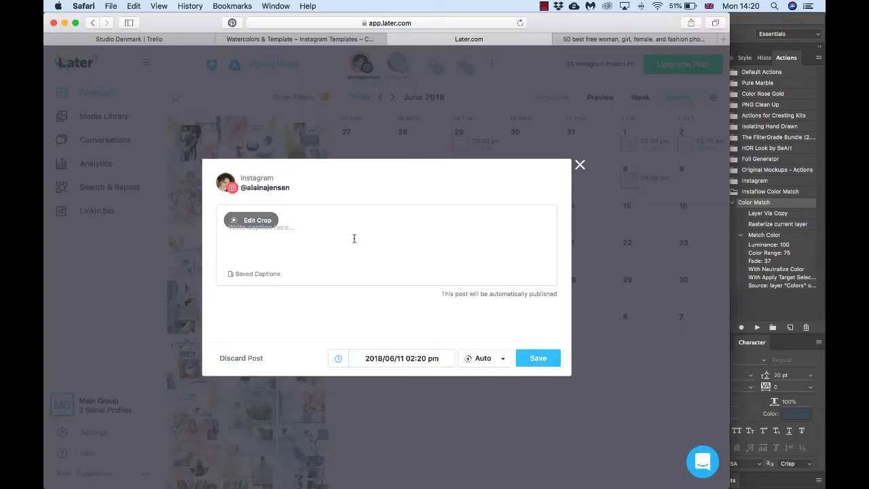
{"action": "left_click", "coordinate": [485, 370]}
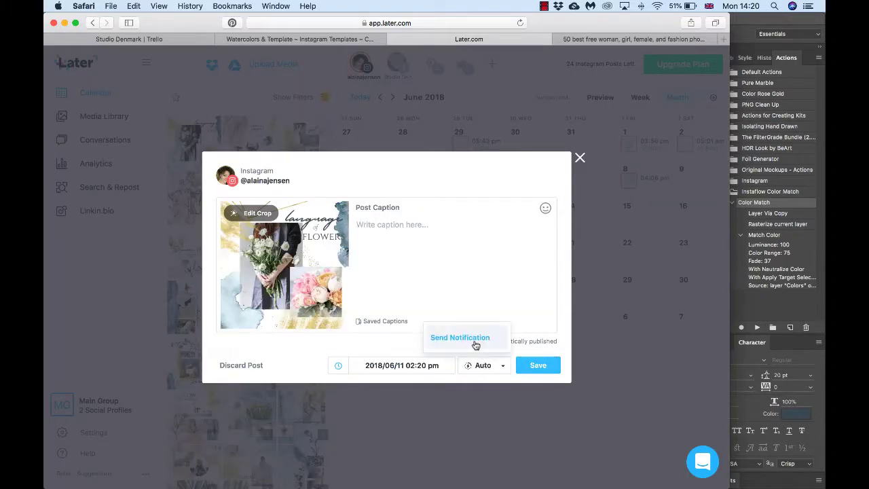
{"action": "left_click", "coordinate": [469, 337]}
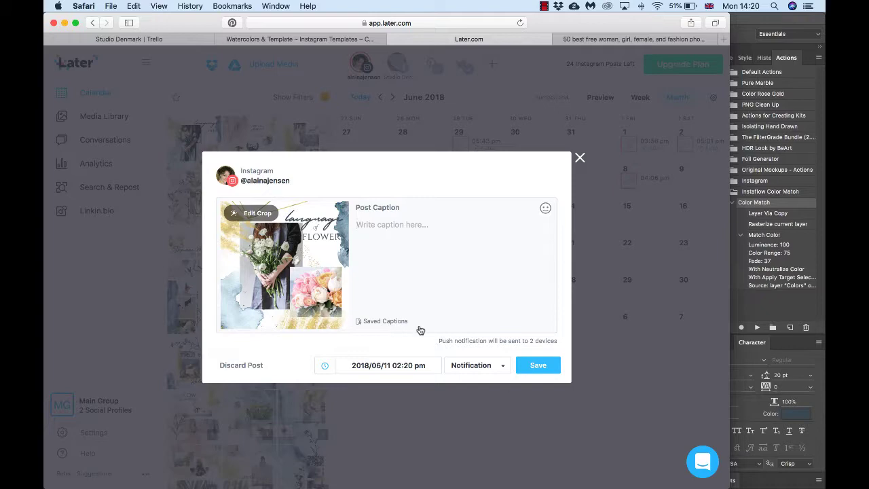
{"action": "left_click", "coordinate": [536, 370]}
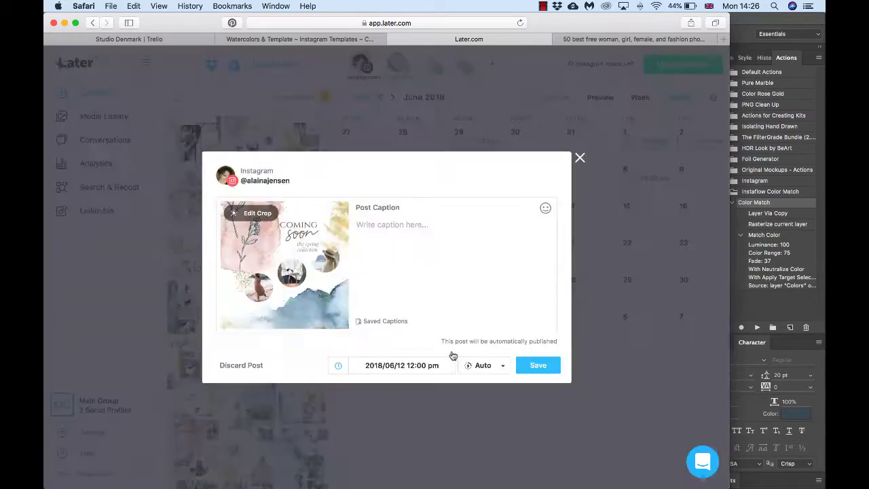
{"action": "left_click_drag", "start_coordinate": [295, 167], "coordinate": [523, 219]}
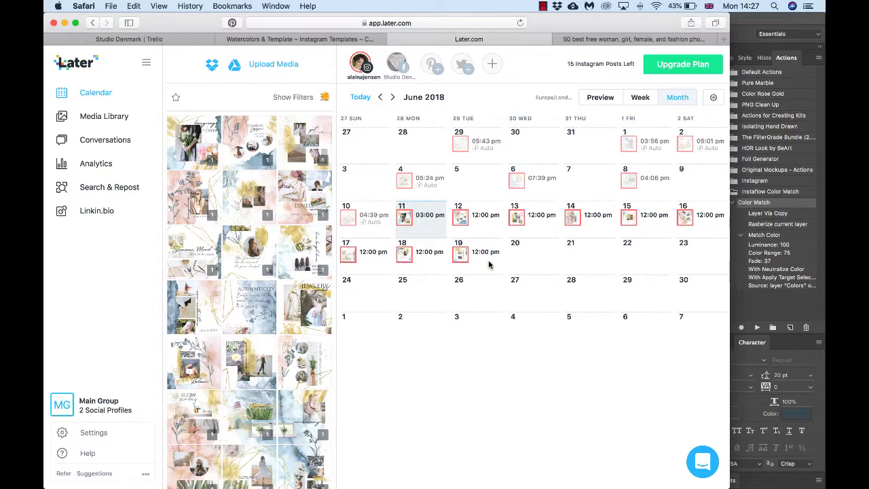
In the Instagram feed preview, move the 17 June post to the 14 June slot and save the rearranged schedule.
{"action": "left_click", "coordinate": [601, 98]}
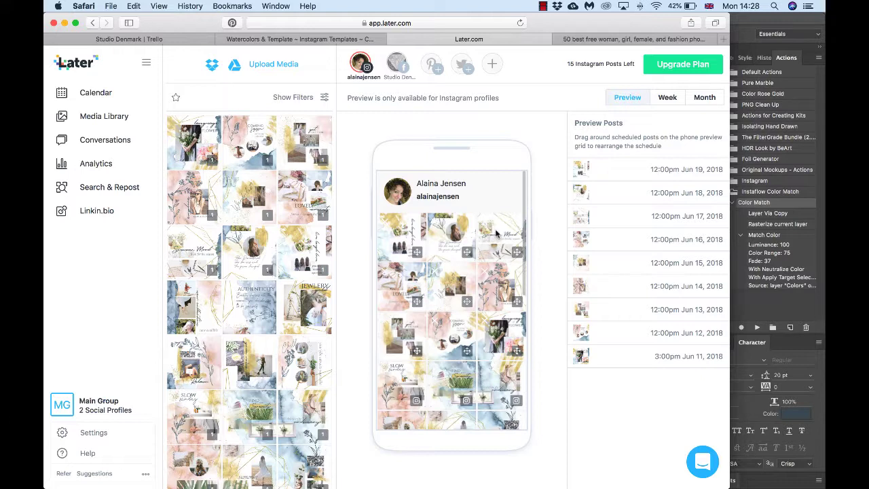
{"action": "left_click_drag", "start_coordinate": [496, 234], "coordinate": [526, 309]}
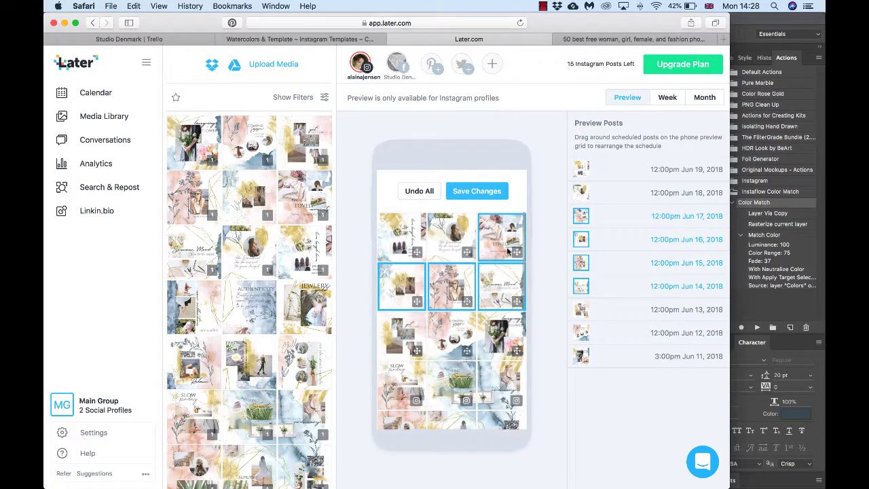
{"action": "left_click", "coordinate": [476, 191]}
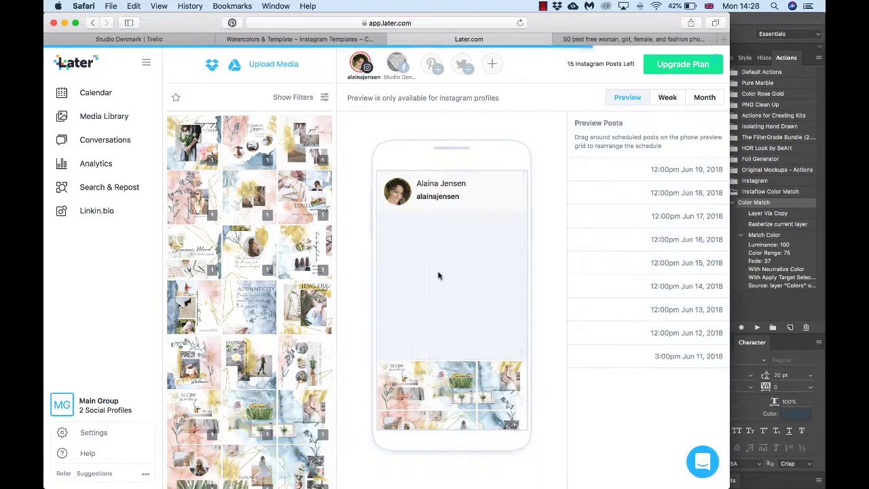